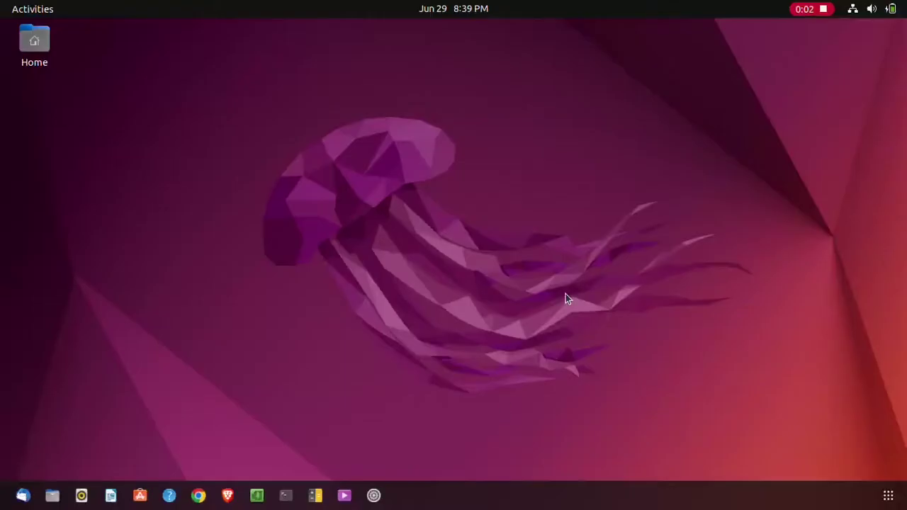
Browse the installed applications grid, then launch the Brave browser from the dock.
{"action": "left_click", "coordinate": [896, 501]}
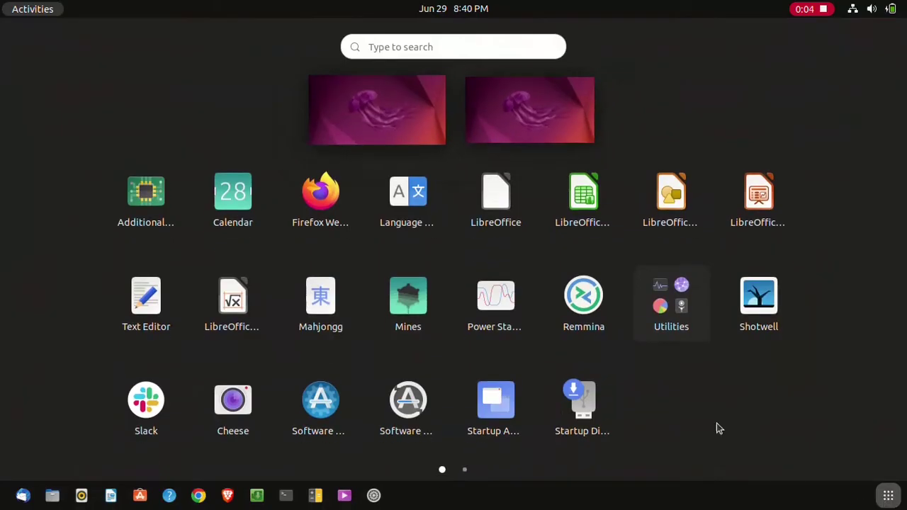
{"action": "scroll", "coordinate": [611, 354], "scroll_direction": "down", "scroll_amount": 1}
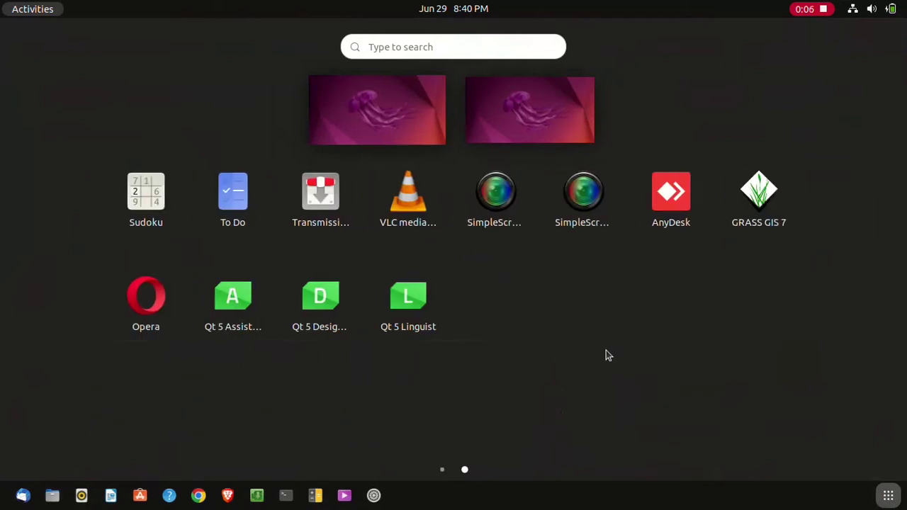
{"action": "scroll", "coordinate": [606, 350], "scroll_direction": "up", "scroll_amount": 1}
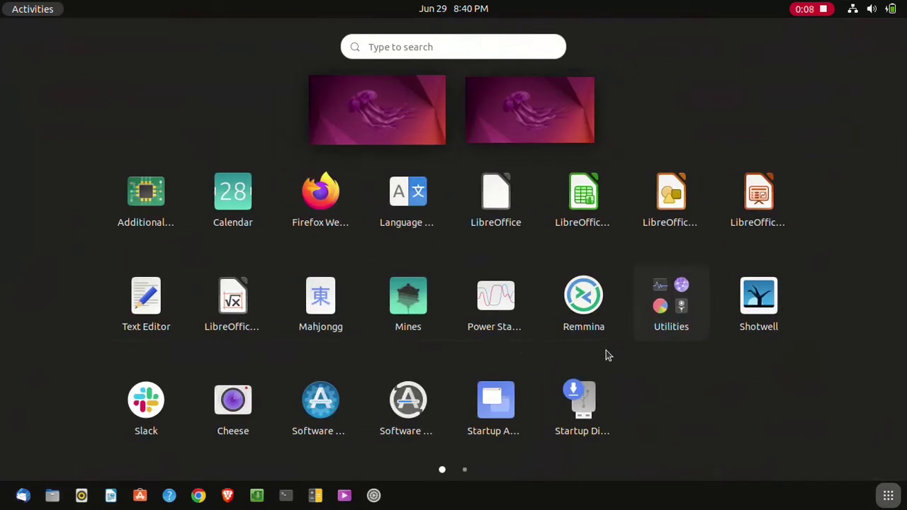
{"action": "left_click", "coordinate": [888, 502]}
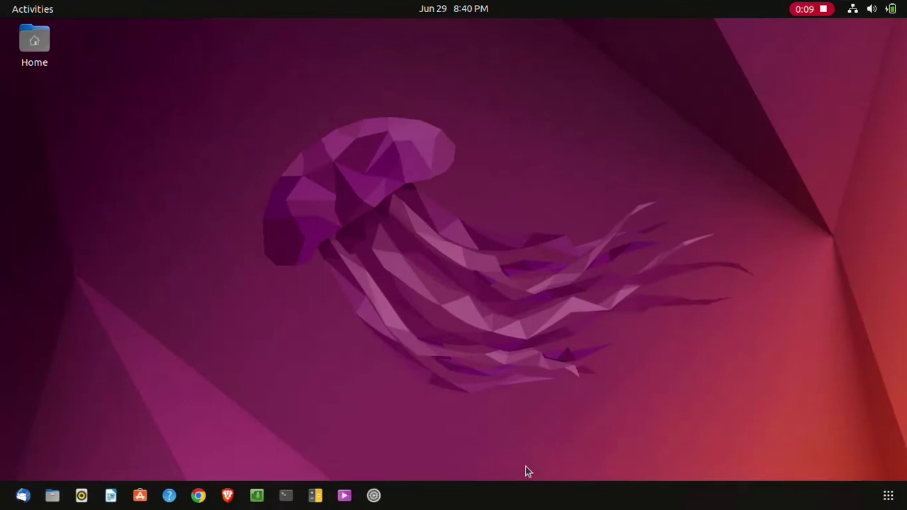
In Brave, search the web for 'qgis download'.
{"action": "left_click", "coordinate": [228, 496]}
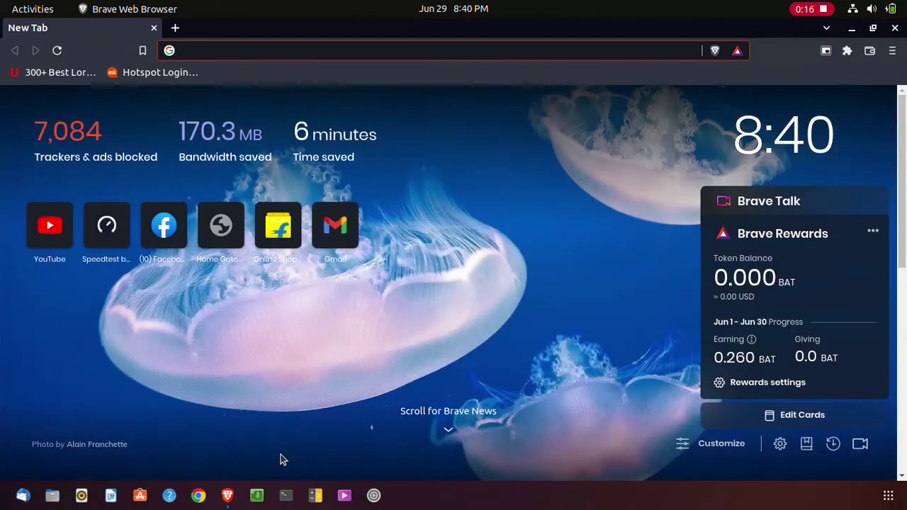
{"action": "type", "text": "qgis download"}
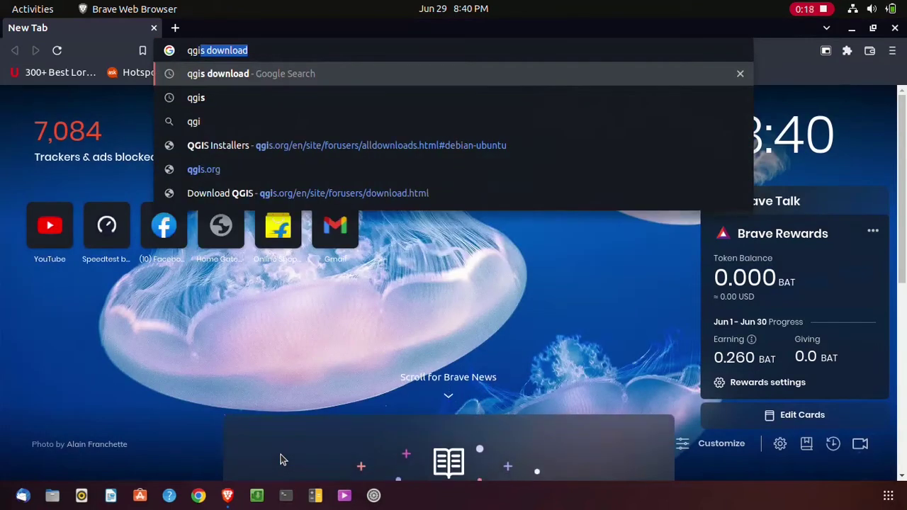
{"action": "key", "text": "Right"}
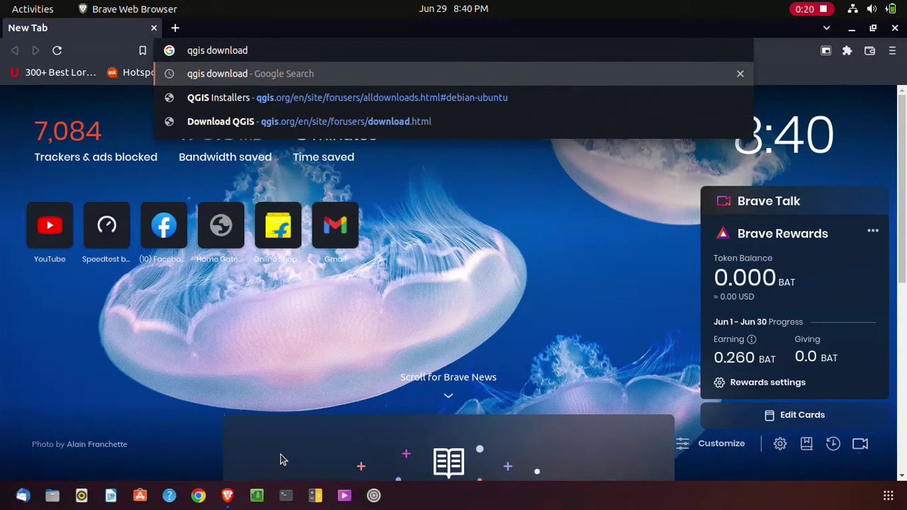
{"action": "key", "text": "Return"}
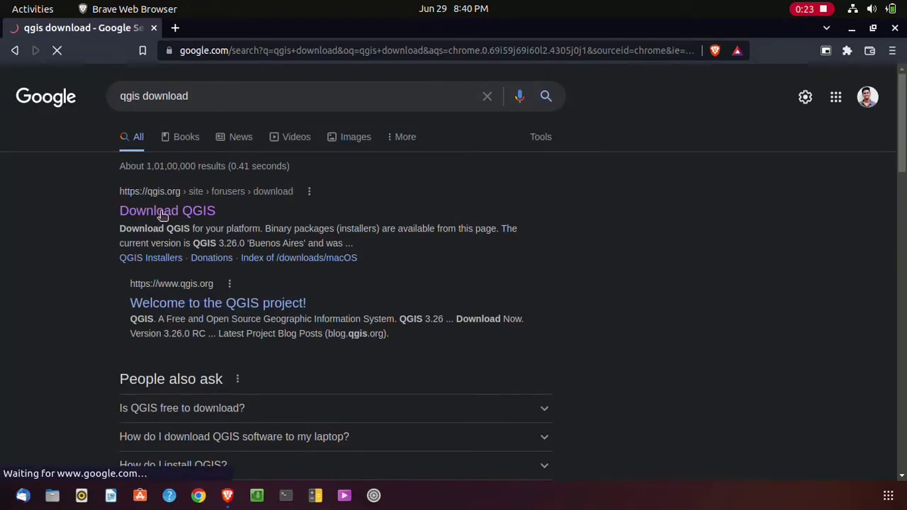
Open the official Download QGIS page and scroll to its Linux options.
{"action": "left_click", "coordinate": [195, 212]}
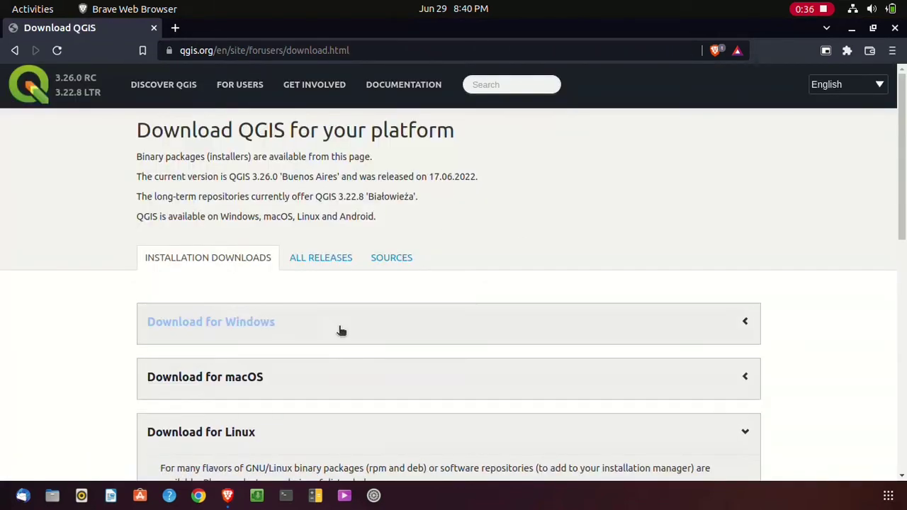
{"action": "scroll", "coordinate": [318, 300], "scroll_direction": "down", "scroll_amount": 5}
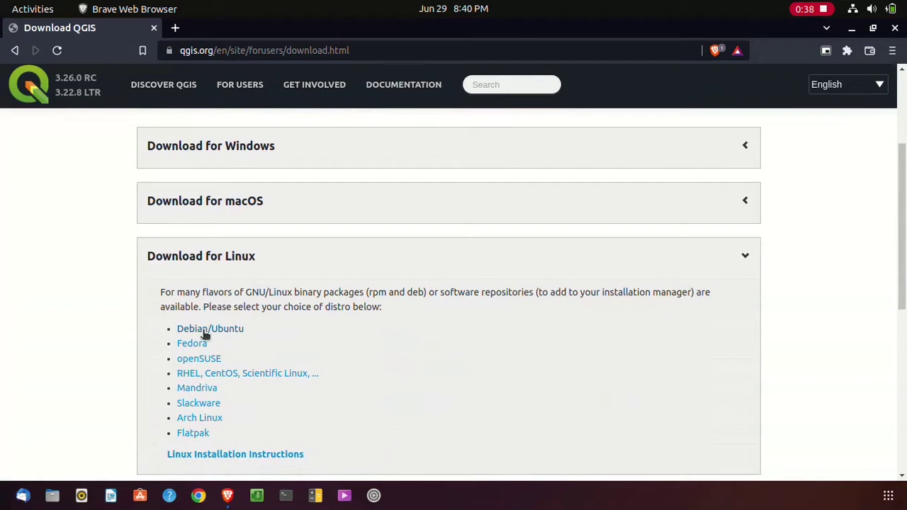
{"action": "left_click", "coordinate": [370, 502]}
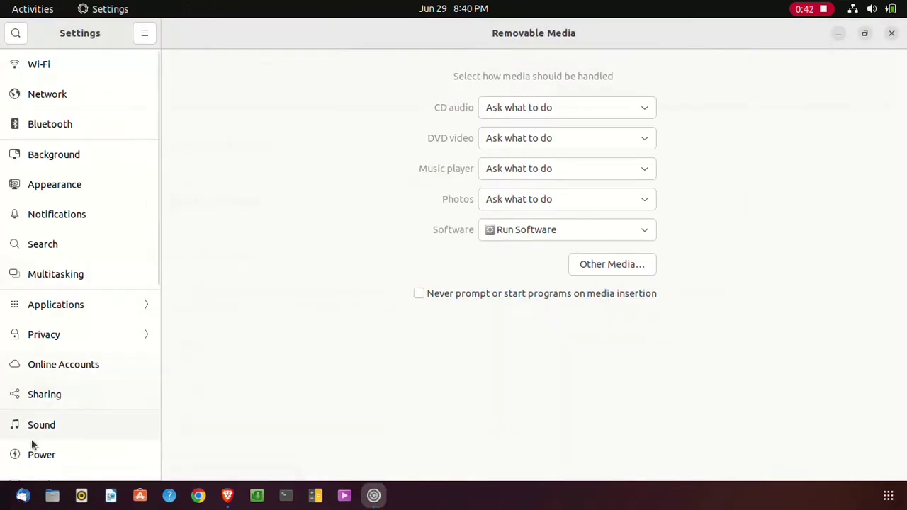
Confirm on Settings' About page that the system is Ubuntu 22.04 LTS 64-bit, then close Settings.
{"action": "scroll", "coordinate": [36, 450], "scroll_direction": "down", "scroll_amount": 5}
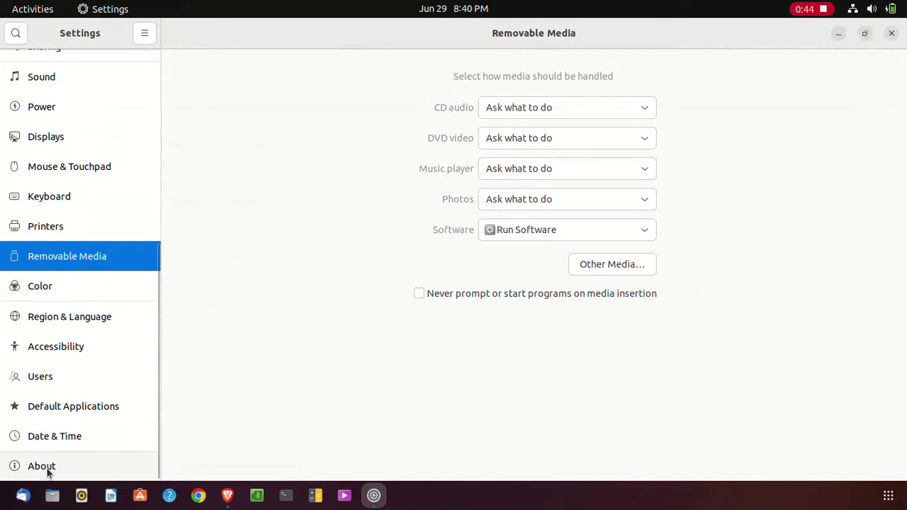
{"action": "left_click", "coordinate": [47, 469]}
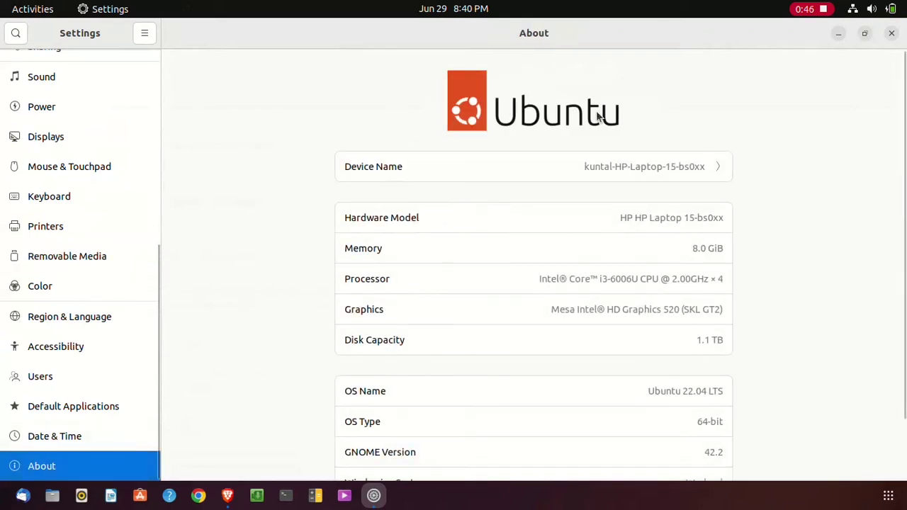
{"action": "left_click", "coordinate": [891, 34]}
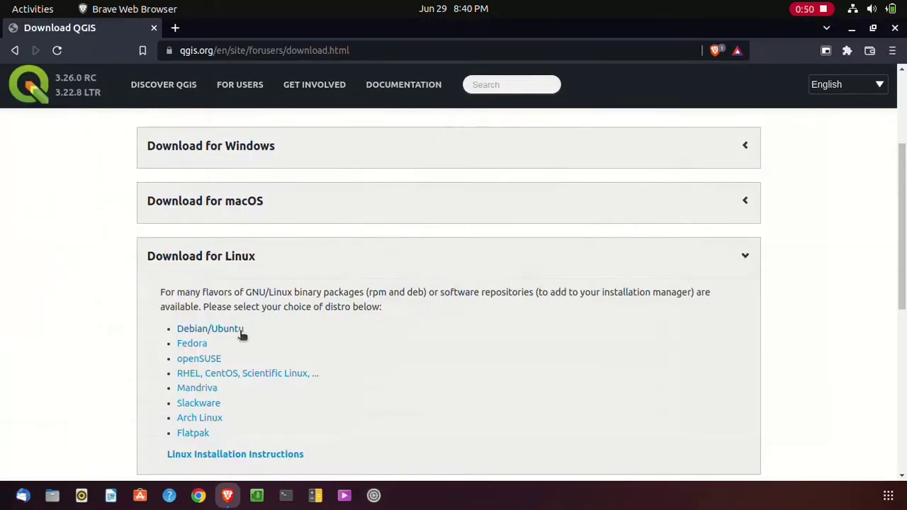
Open the Debian/Ubuntu install instructions and a new Terminal window.
{"action": "left_click", "coordinate": [217, 332]}
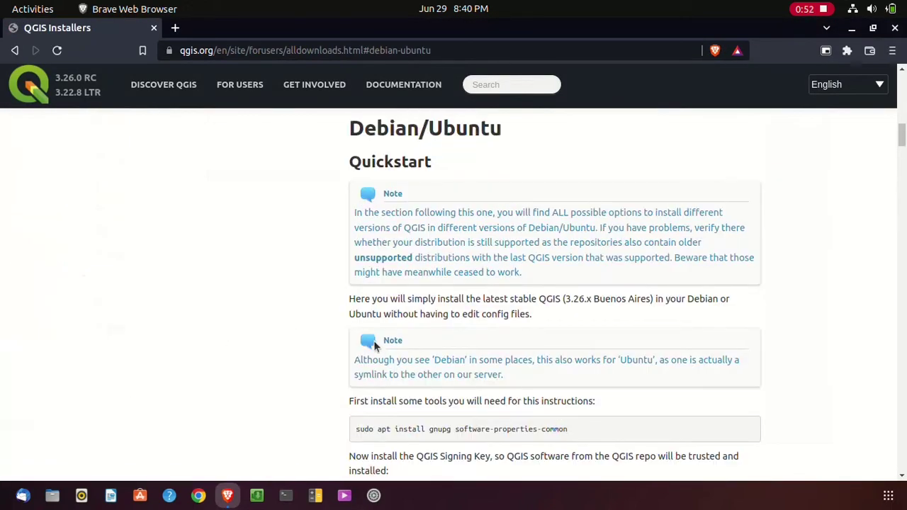
{"action": "scroll", "coordinate": [370, 343], "scroll_direction": "down", "scroll_amount": 2}
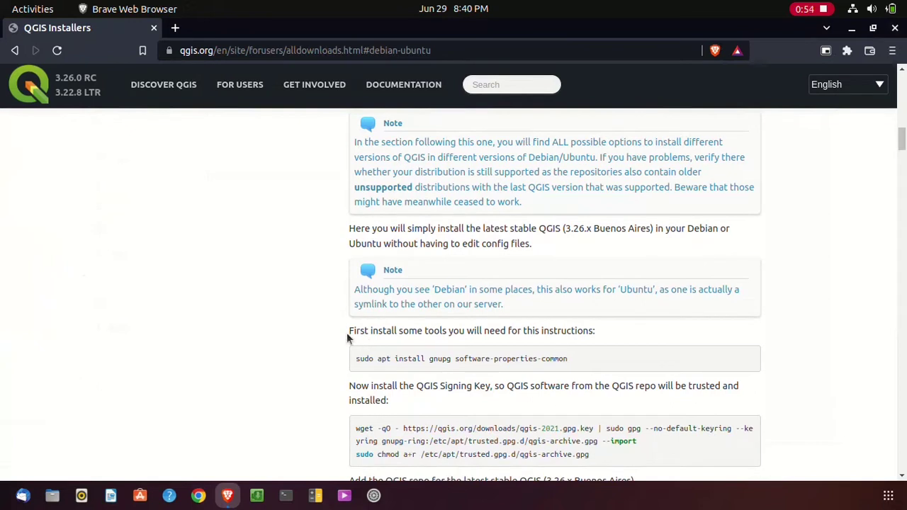
{"action": "left_click", "coordinate": [292, 500]}
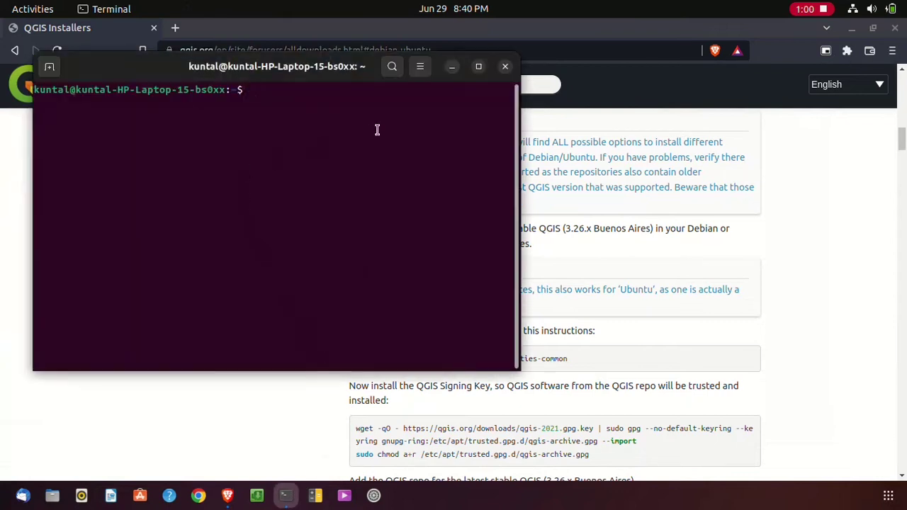
{"action": "left_click_drag", "start_coordinate": [253, 89], "coordinate": [222, 107]}
Copy the gnupg software-properties-common install command from the instructions page.
{"action": "left_click", "coordinate": [687, 342]}
{"action": "scroll", "coordinate": [432, 355], "scroll_direction": "down", "scroll_amount": 1}
{"action": "scroll", "coordinate": [432, 354], "scroll_direction": "up", "scroll_amount": 2}
{"action": "scroll", "coordinate": [433, 356], "scroll_direction": "down", "scroll_amount": 3}
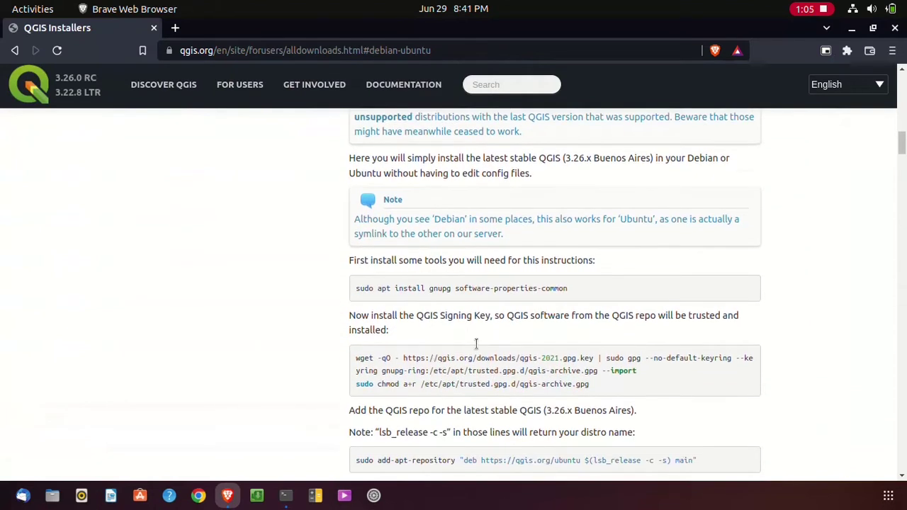
{"action": "triple_click", "coordinate": [558, 289]}
{"action": "right_click", "coordinate": [495, 285]}
{"action": "left_click", "coordinate": [528, 296]}
Paste and run sudo apt install gnupg software-properties-common, entering the sudo password.
{"action": "left_click", "coordinate": [286, 496]}
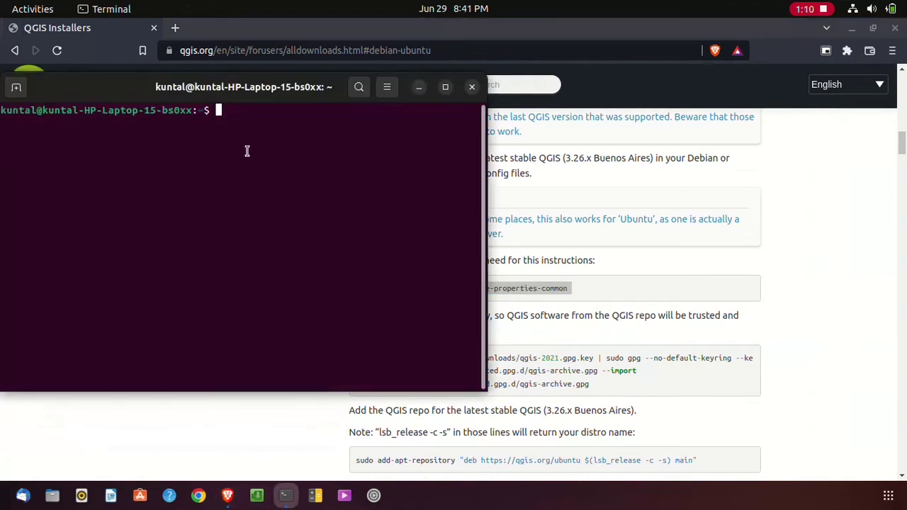
{"action": "right_click", "coordinate": [219, 114]}
{"action": "left_click", "coordinate": [273, 161]}
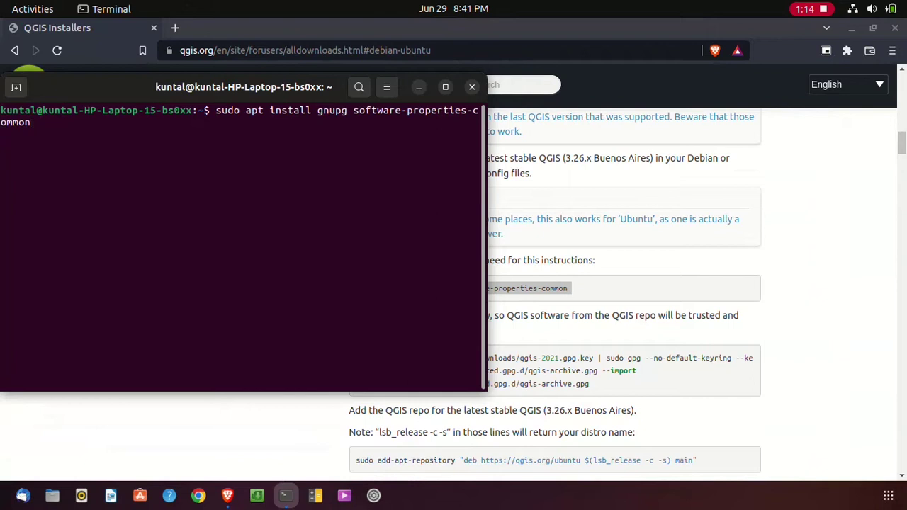
{"action": "key", "text": "Return"}
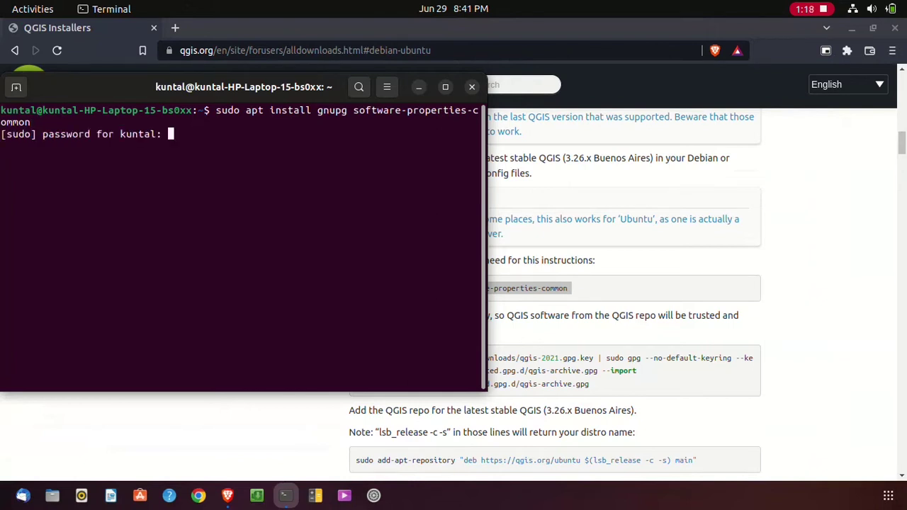
{"action": "key", "text": "Return"}
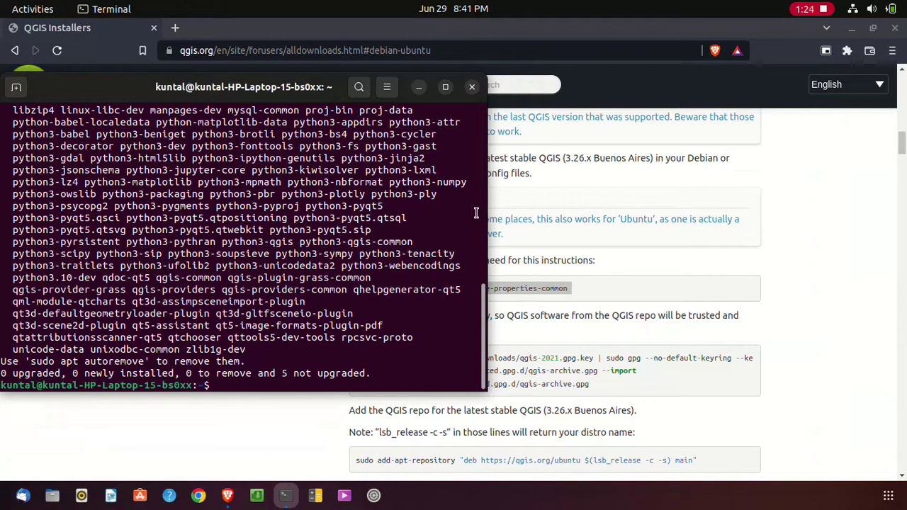
Select the three-line wget/gpg QGIS signing-key commands on the instructions page.
{"action": "left_click", "coordinate": [421, 91]}
{"action": "scroll", "coordinate": [526, 341], "scroll_direction": "down", "scroll_amount": 1}
{"action": "scroll", "coordinate": [525, 341], "scroll_direction": "down", "scroll_amount": 3}
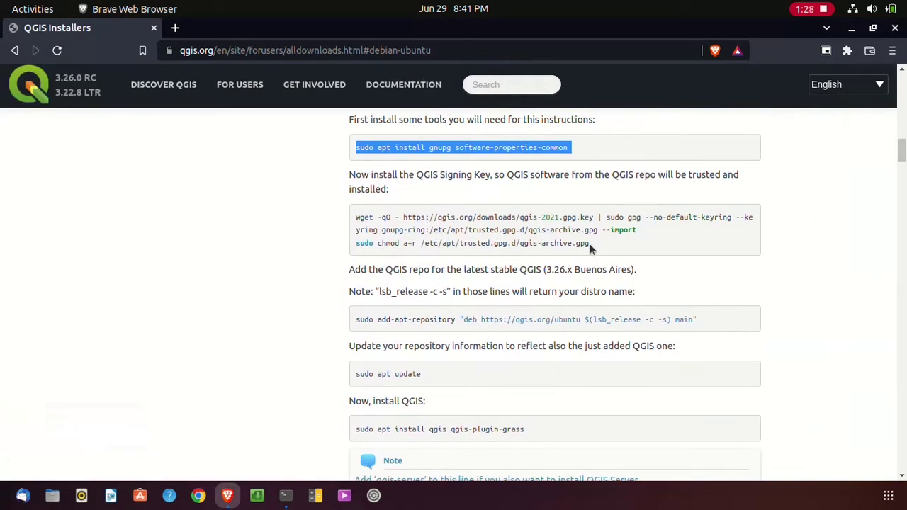
{"action": "left_click_drag", "start_coordinate": [590, 244], "coordinate": [350, 222]}
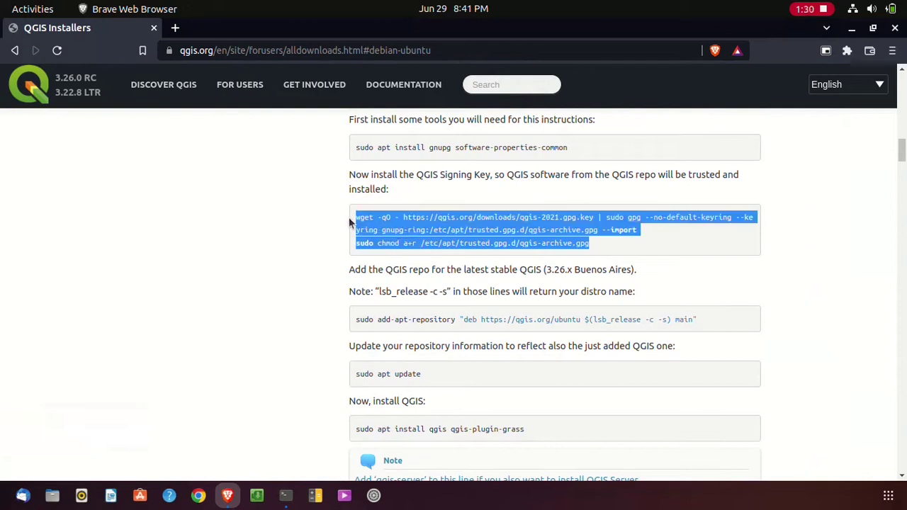
Paste the signing-key commands into the terminal and run them.
{"action": "left_click", "coordinate": [286, 496]}
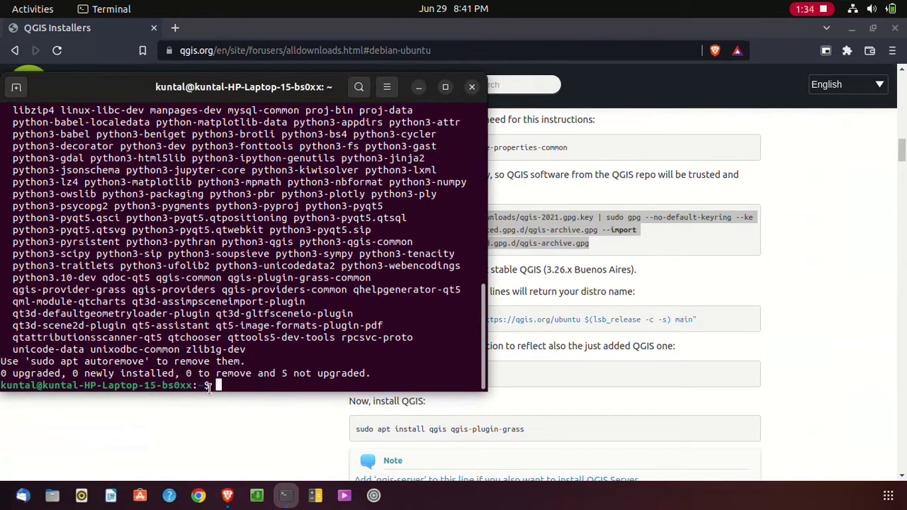
{"action": "right_click", "coordinate": [219, 388]}
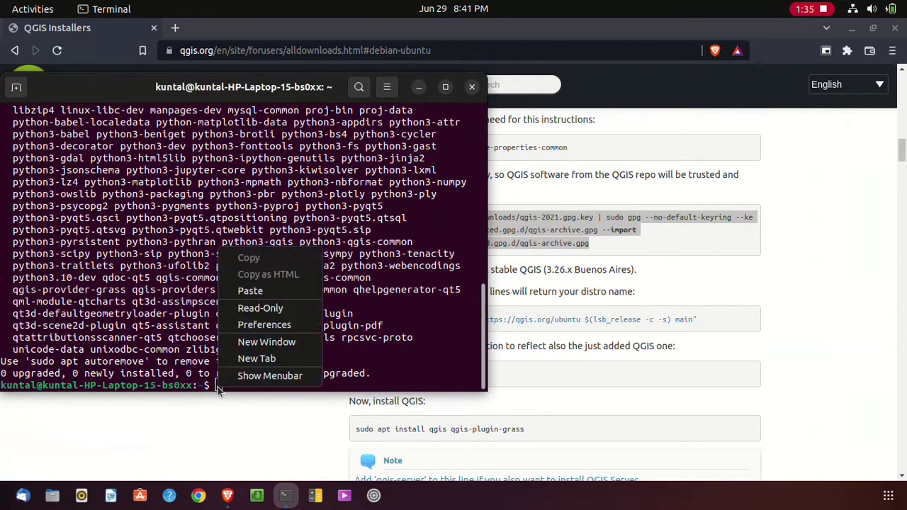
{"action": "left_click", "coordinate": [251, 291]}
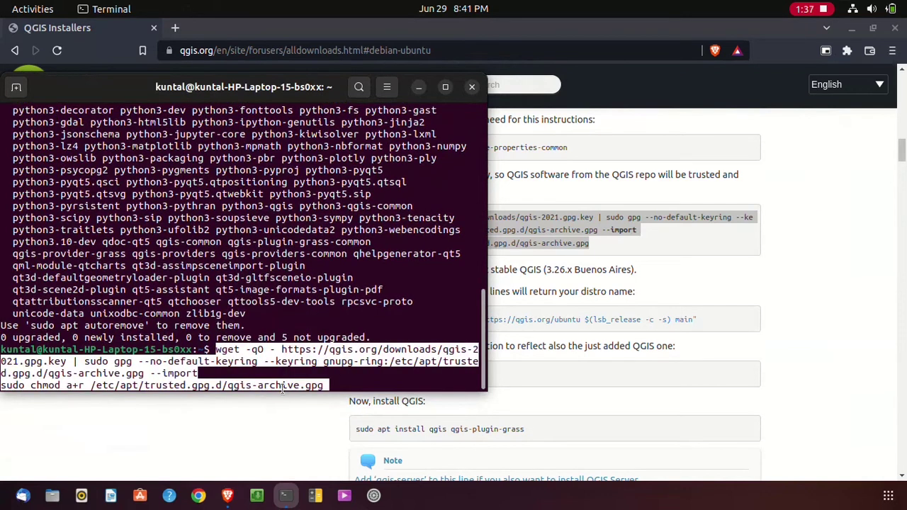
{"action": "key", "text": "End"}
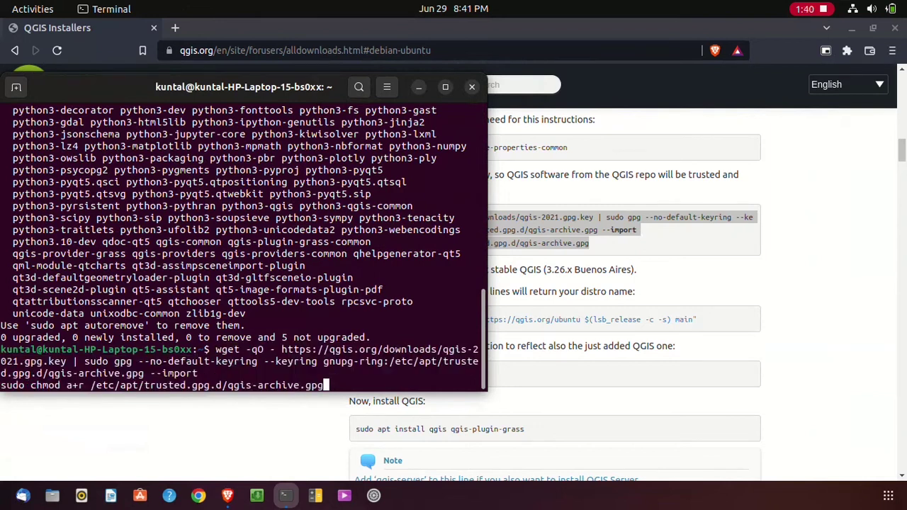
{"action": "key", "text": "Return"}
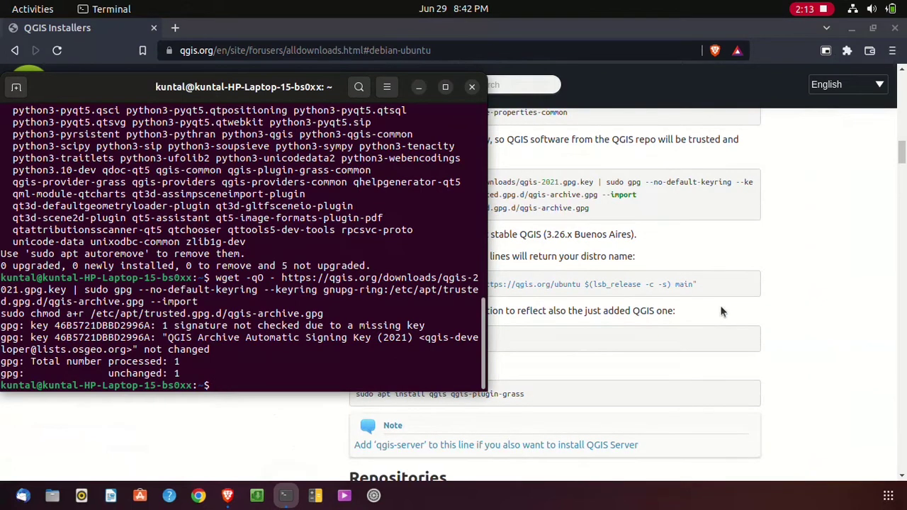
Copy the add-apt-repository command for the QGIS jammy repository.
{"action": "left_click", "coordinate": [722, 312]}
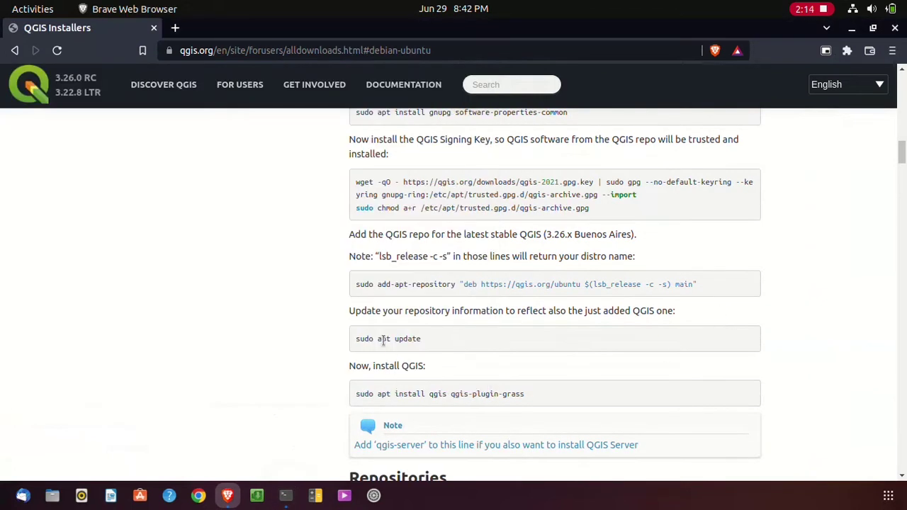
{"action": "triple_click", "coordinate": [668, 284]}
{"action": "right_click", "coordinate": [669, 284]}
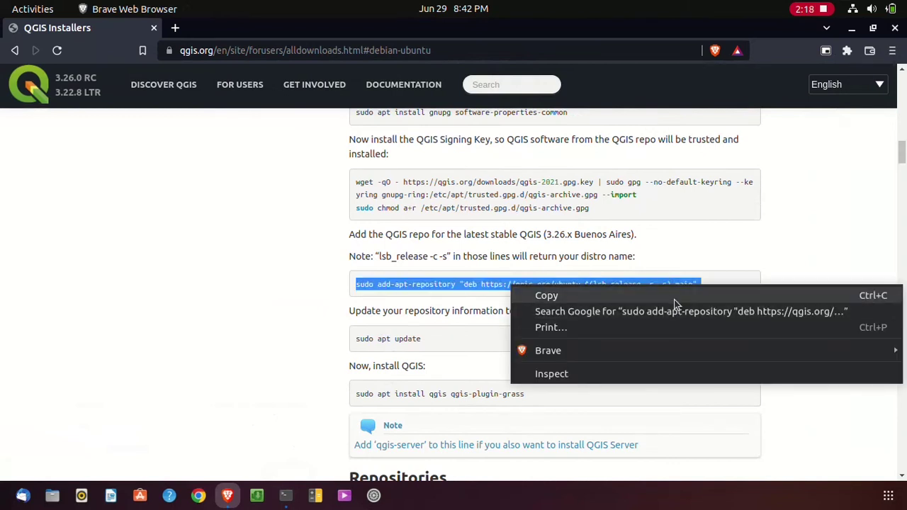
{"action": "left_click", "coordinate": [674, 295]}
Paste and run add-apt-repository in the terminal, confirming the QGIS source addition.
{"action": "left_click", "coordinate": [286, 496]}
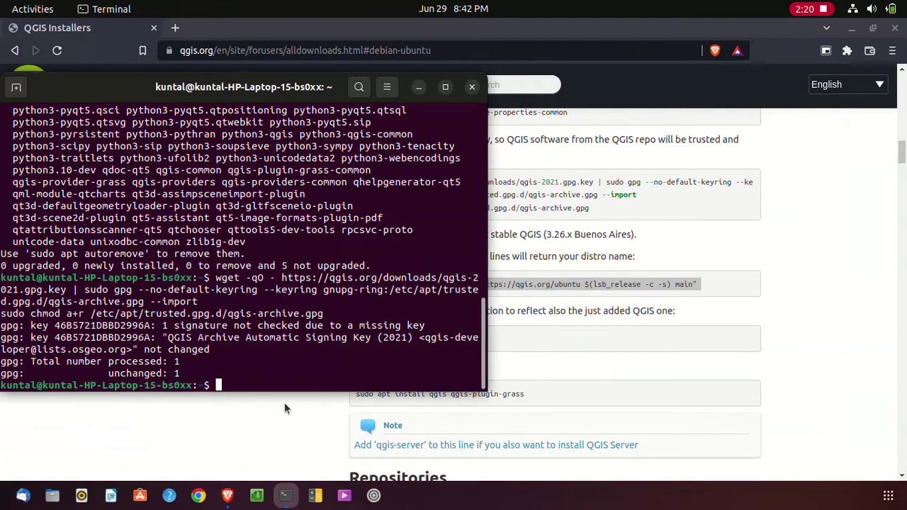
{"action": "right_click", "coordinate": [220, 386]}
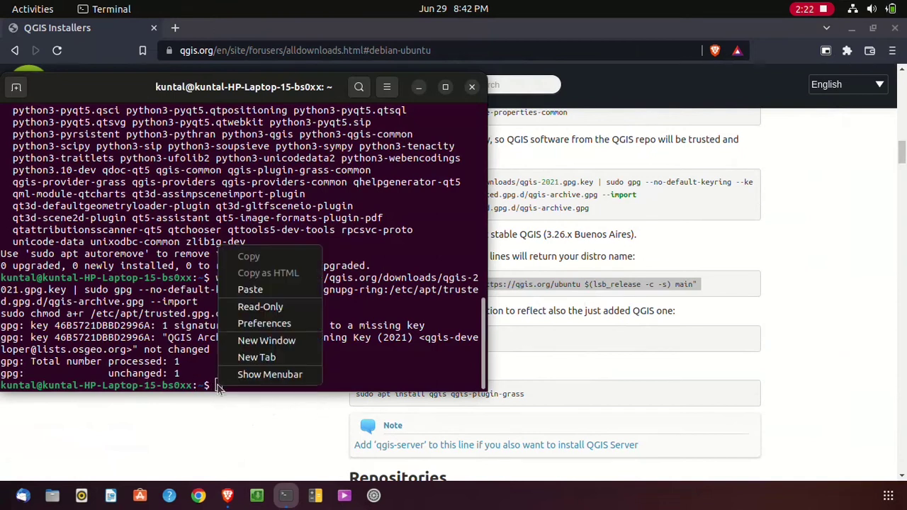
{"action": "left_click", "coordinate": [255, 302]}
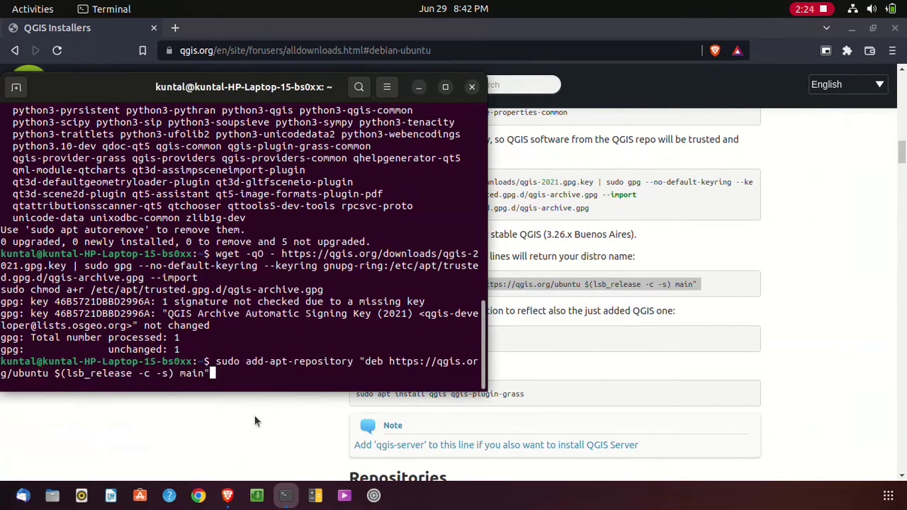
{"action": "key", "text": "Return"}
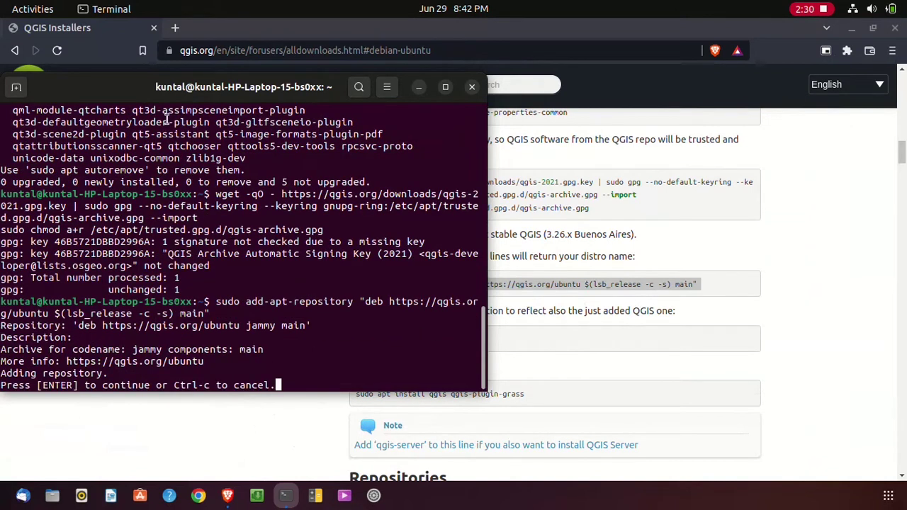
{"action": "left_click_drag", "start_coordinate": [126, 90], "coordinate": [148, 85]}
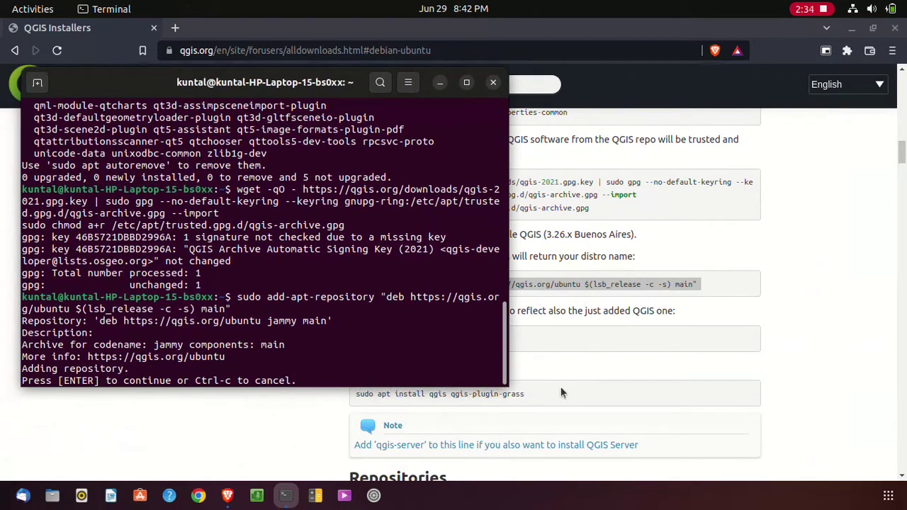
{"action": "key", "text": "Return"}
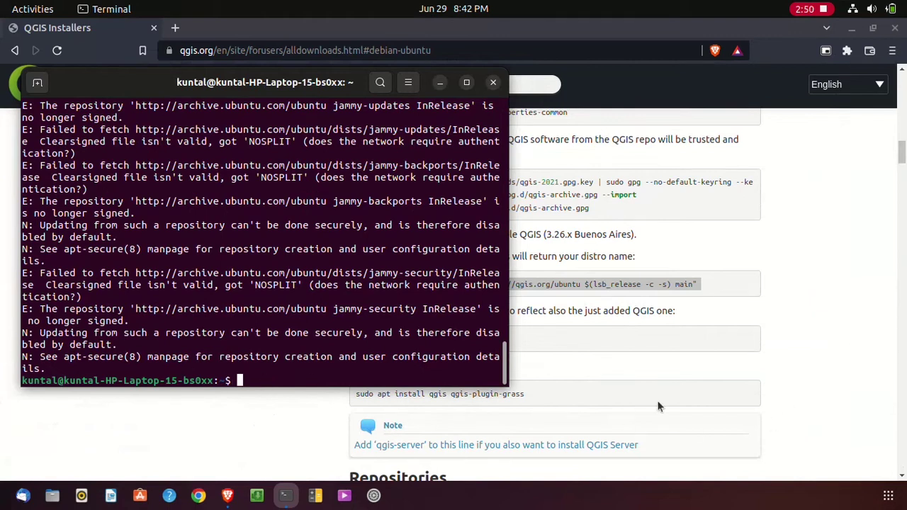
Copy the 'sudo apt update' command from the instructions page.
{"action": "left_click", "coordinate": [798, 331]}
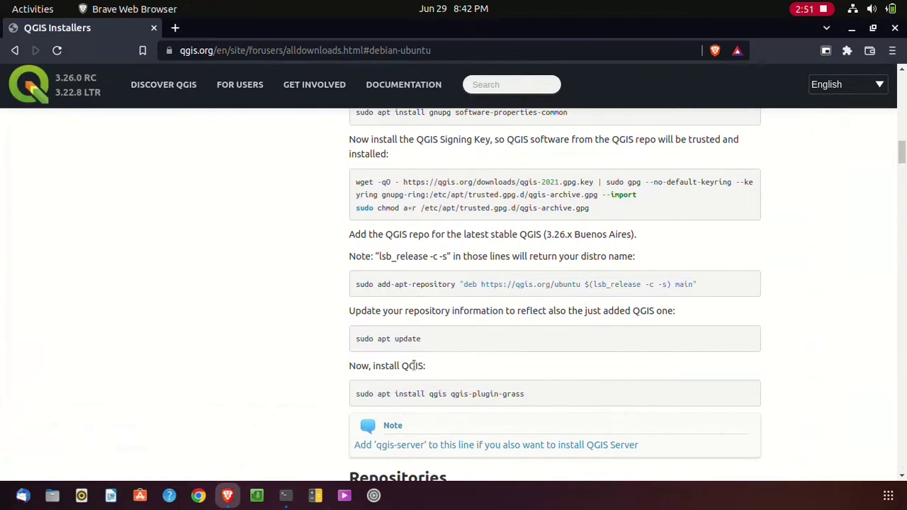
{"action": "triple_click", "coordinate": [391, 339]}
{"action": "right_click", "coordinate": [389, 337]}
{"action": "left_click", "coordinate": [406, 350]}
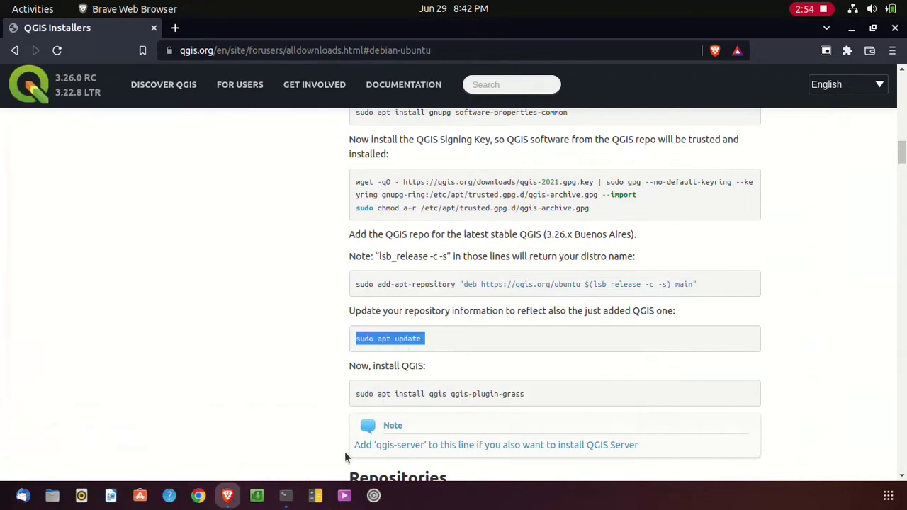
Paste sudo apt update into the terminal and run it.
{"action": "left_click", "coordinate": [287, 496]}
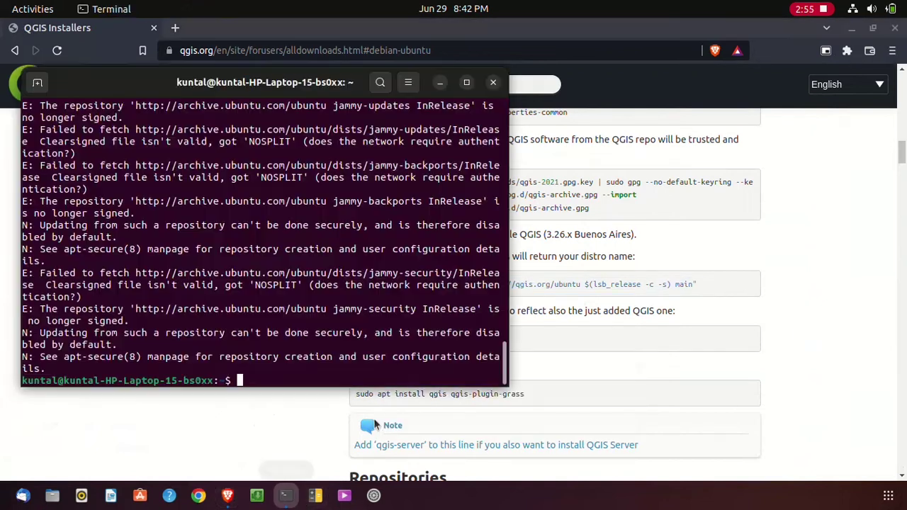
{"action": "right_click", "coordinate": [239, 380]}
{"action": "left_click", "coordinate": [277, 282]}
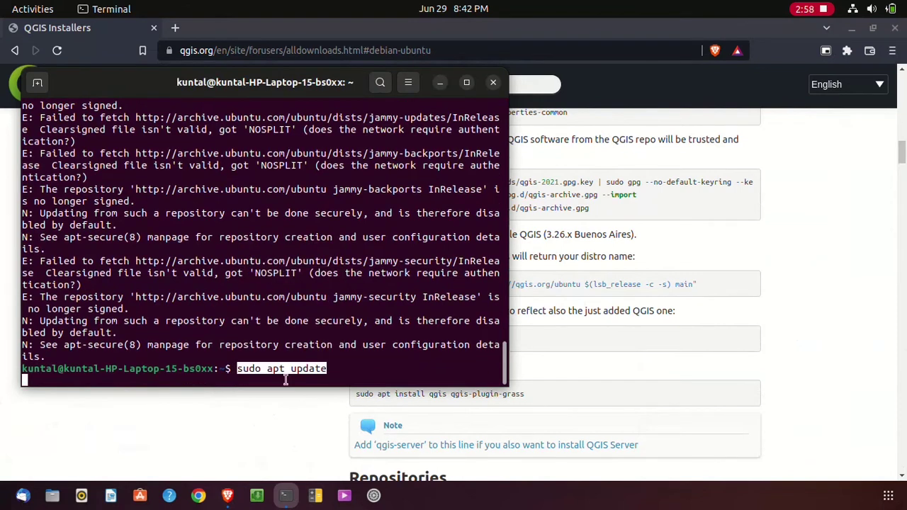
{"action": "key", "text": "BackSpace"}
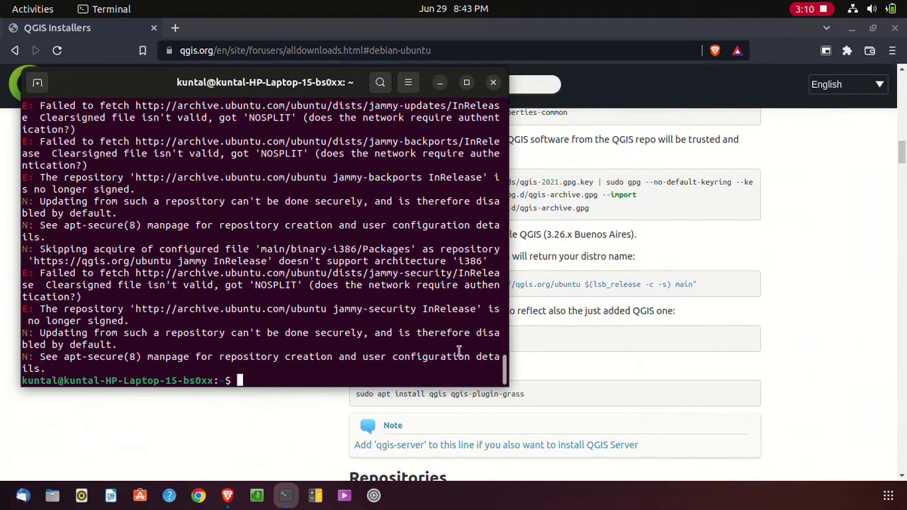
Copy the 'sudo apt install qgis qgis-plugin-grass' command from the page.
{"action": "left_click", "coordinate": [675, 362]}
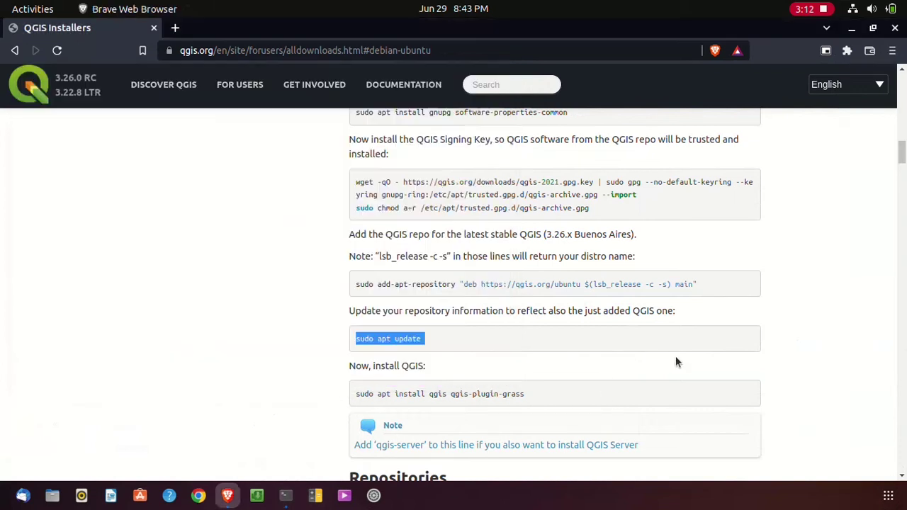
{"action": "triple_click", "coordinate": [441, 394]}
{"action": "right_click", "coordinate": [445, 394]}
{"action": "left_click", "coordinate": [469, 309]}
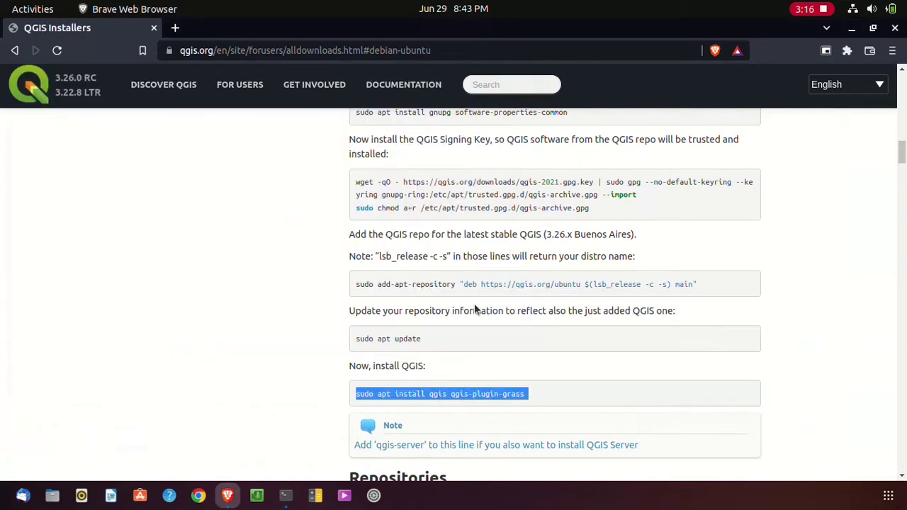
Paste and run the QGIS install command in a maximized terminal until 3.26.0 is set up.
{"action": "left_click", "coordinate": [285, 496]}
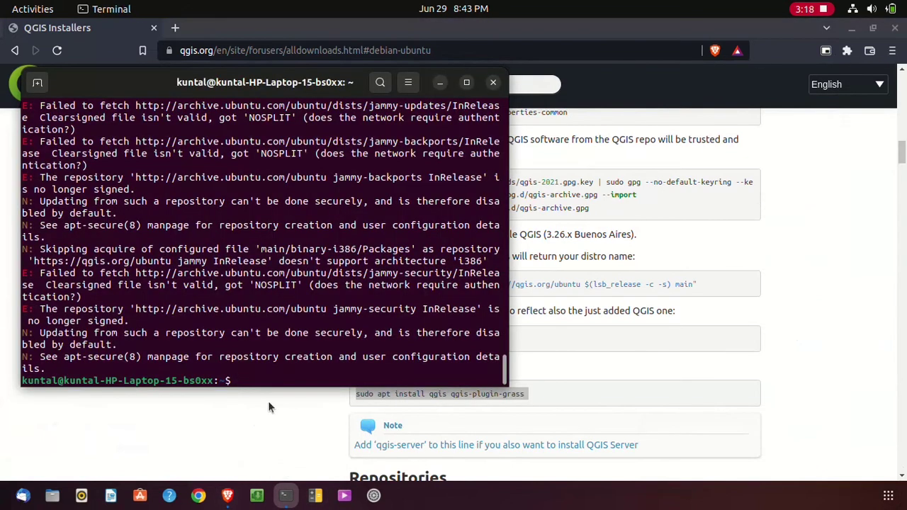
{"action": "right_click", "coordinate": [240, 381]}
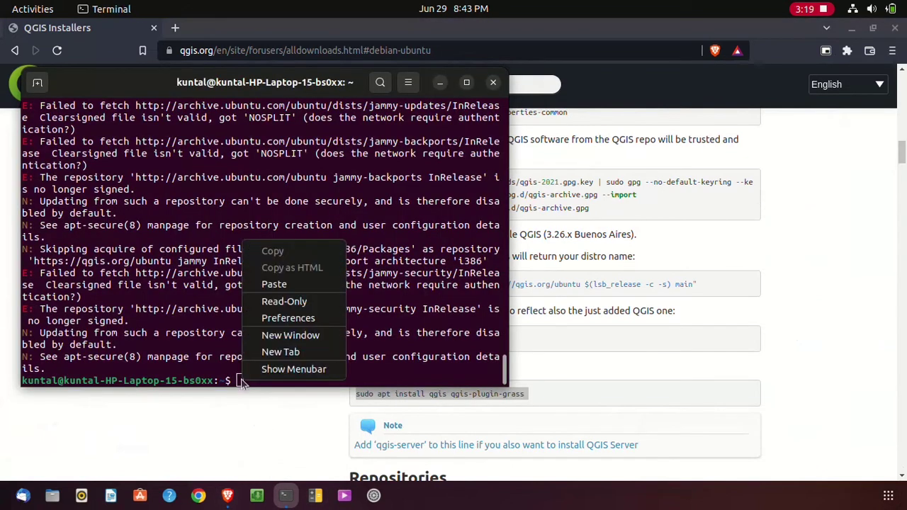
{"action": "left_click", "coordinate": [296, 285]}
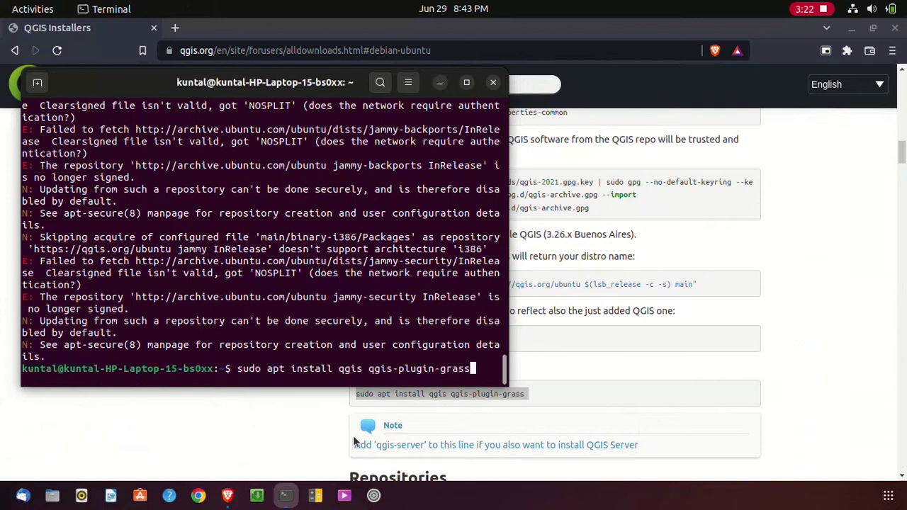
{"action": "key", "text": "Return"}
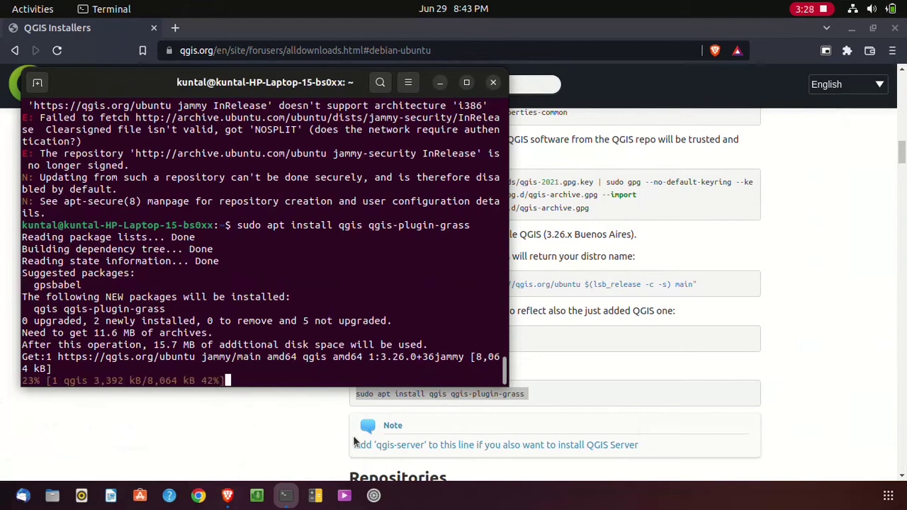
{"action": "left_click", "coordinate": [465, 83]}
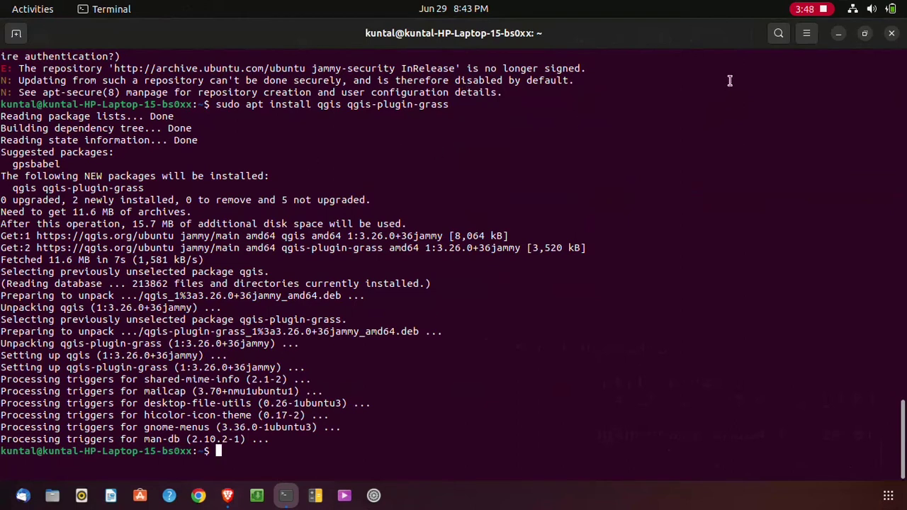
Launch QGIS Desktop from the app grid's second page and start a New Empty Project.
{"action": "left_click", "coordinate": [866, 35]}
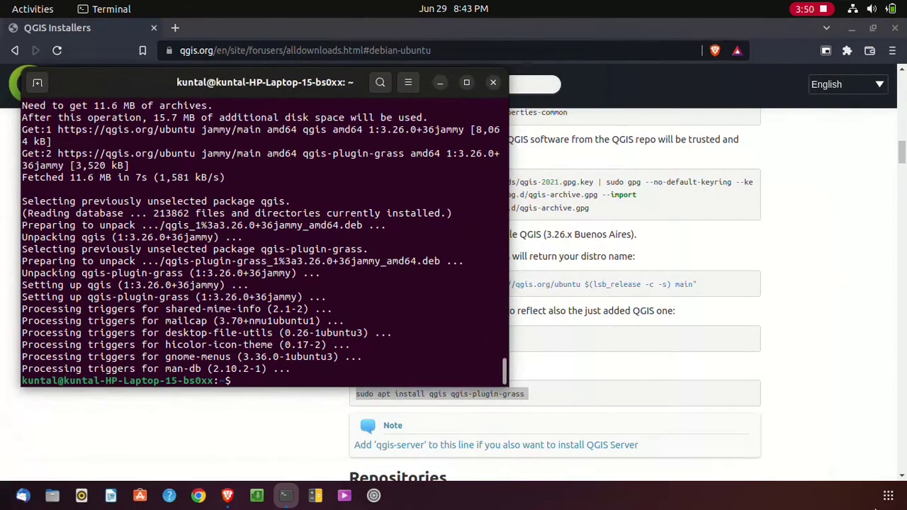
{"action": "left_click", "coordinate": [888, 495]}
{"action": "scroll", "coordinate": [531, 422], "scroll_direction": "down", "scroll_amount": 1}
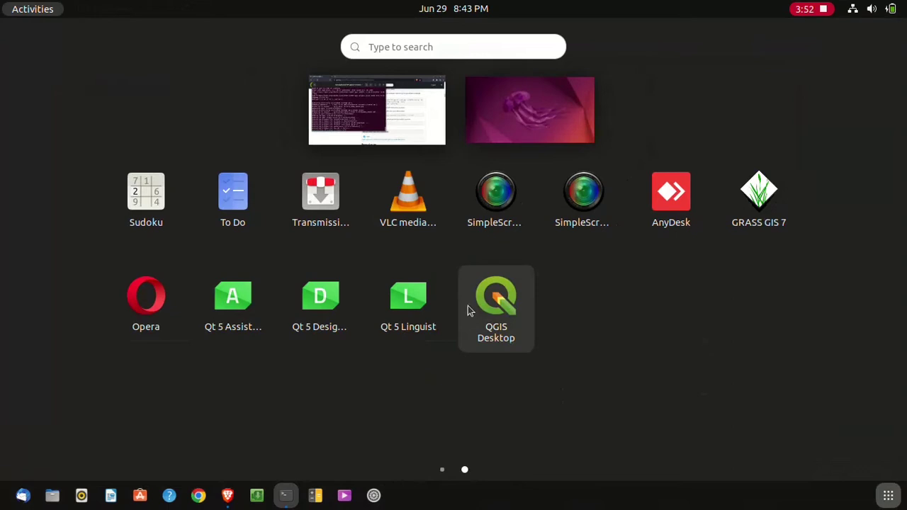
{"action": "left_click", "coordinate": [496, 312]}
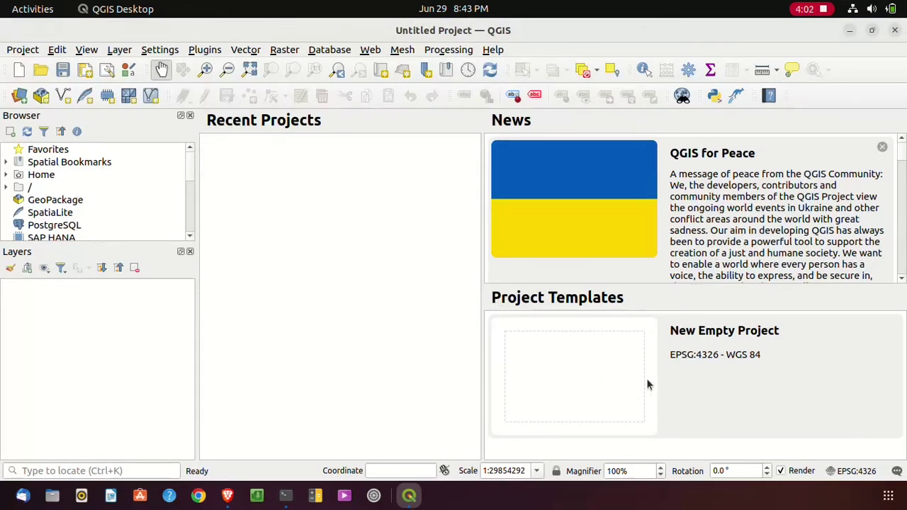
{"action": "double_click", "coordinate": [647, 385]}
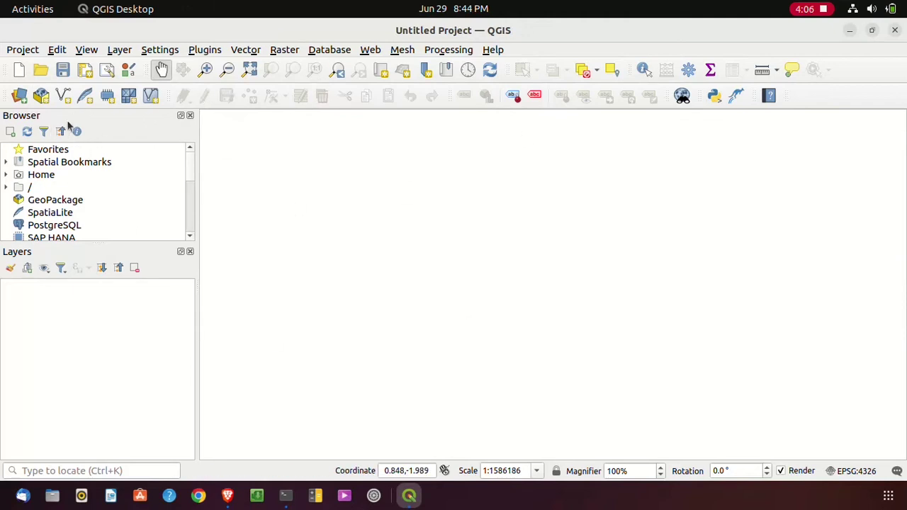
Start a new shapefile layer and set its file to temp.shp in the home folder.
{"action": "left_click", "coordinate": [63, 96]}
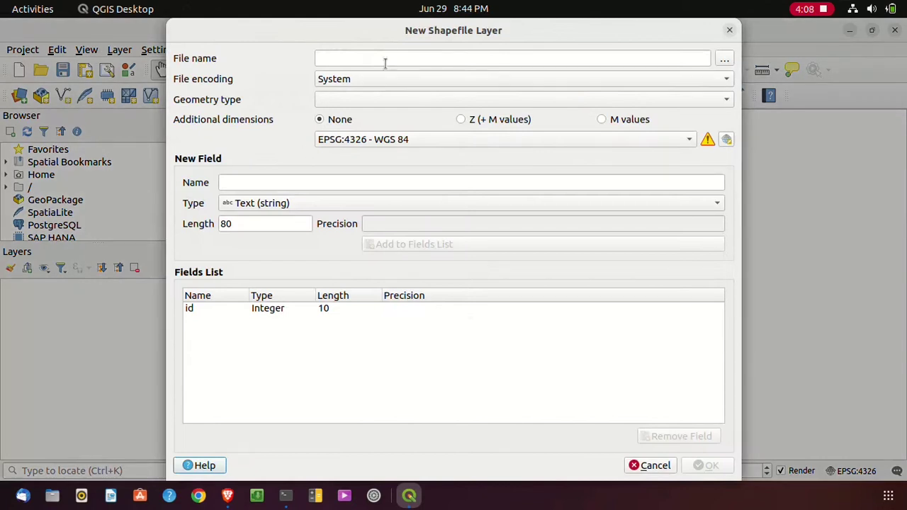
{"action": "left_click", "coordinate": [389, 56]}
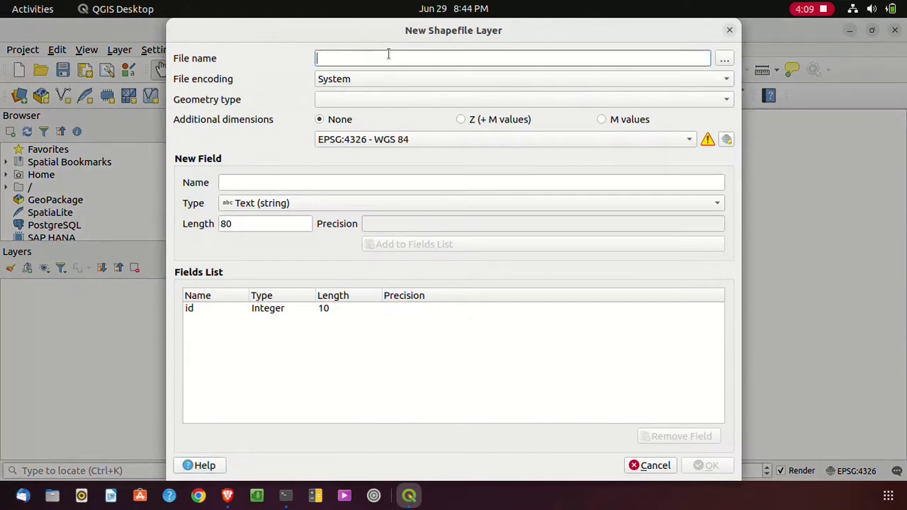
{"action": "left_click", "coordinate": [725, 59]}
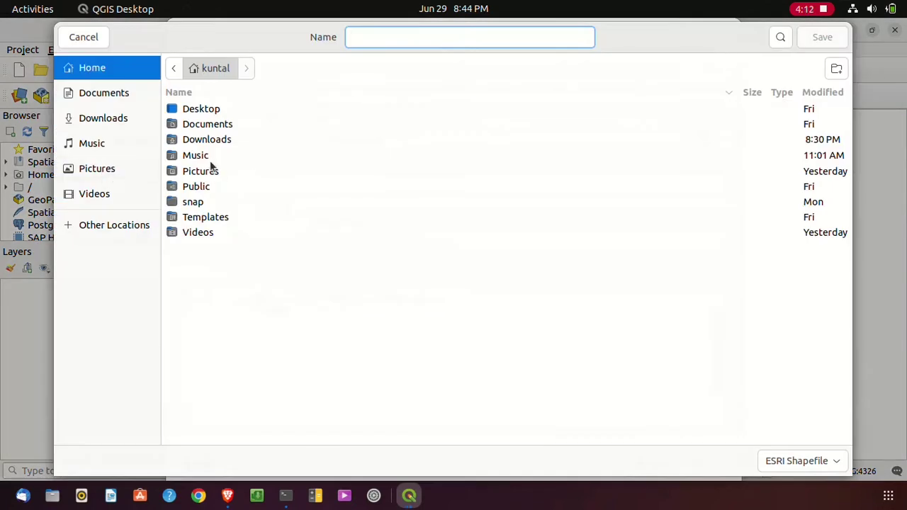
{"action": "left_click", "coordinate": [205, 125]}
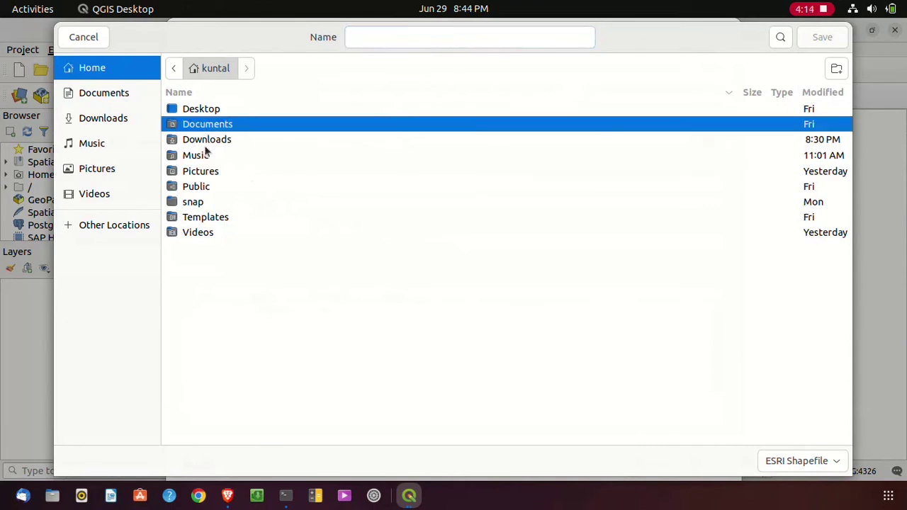
{"action": "left_click", "coordinate": [440, 41]}
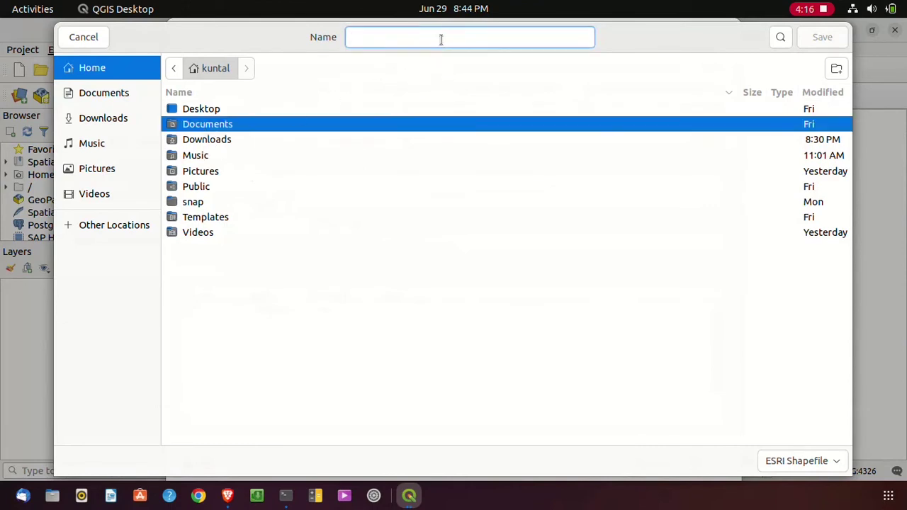
{"action": "type", "text": "temp"}
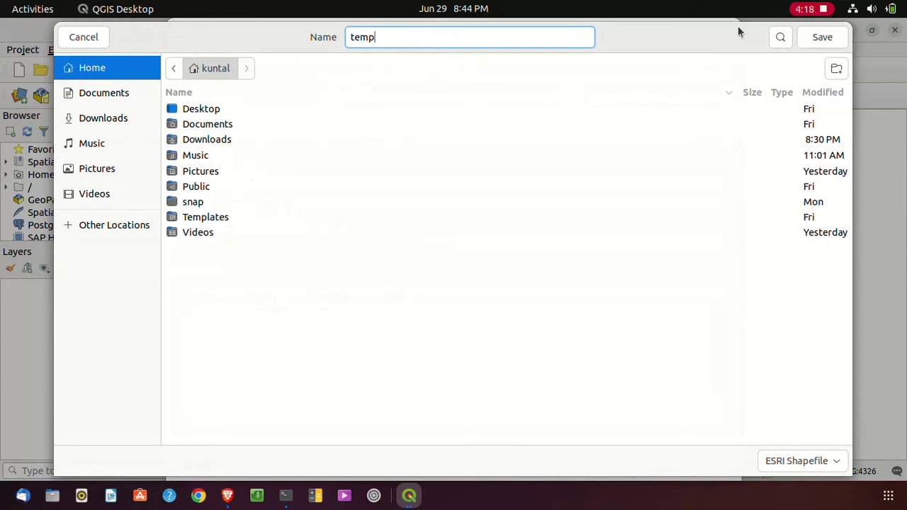
{"action": "left_click", "coordinate": [822, 39]}
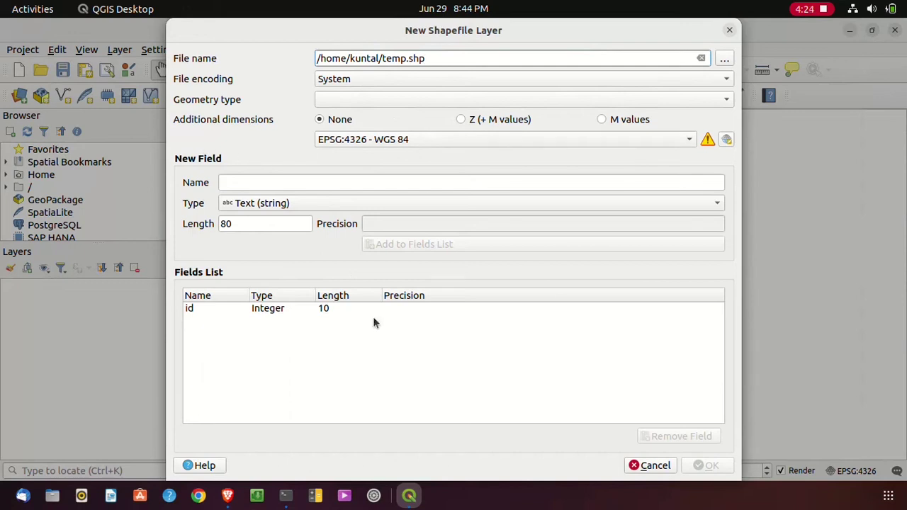
Set the geometry type to Polygon and create the temp layer.
{"action": "left_click", "coordinate": [359, 103]}
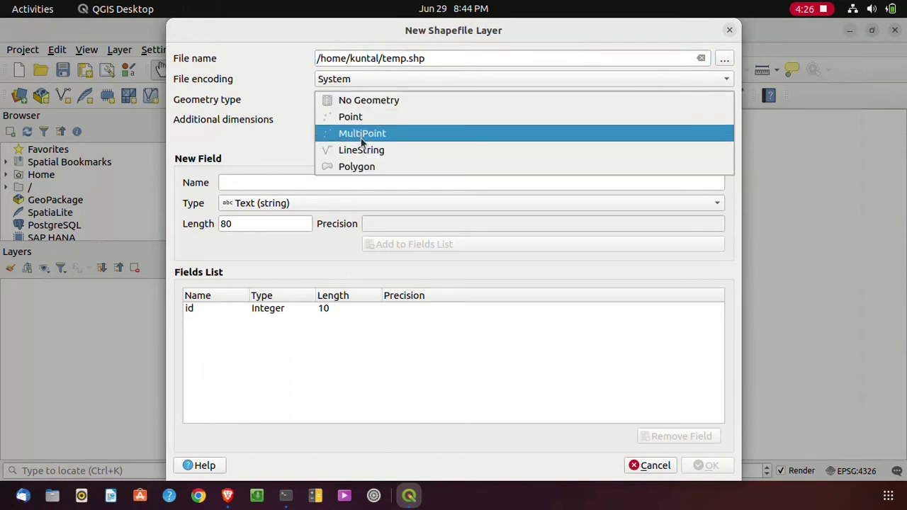
{"action": "left_click", "coordinate": [360, 166]}
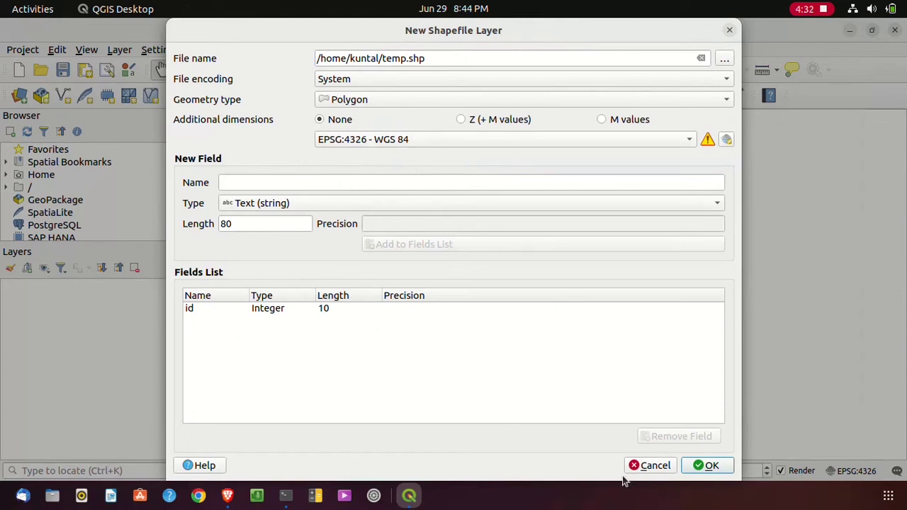
{"action": "left_click", "coordinate": [707, 466]}
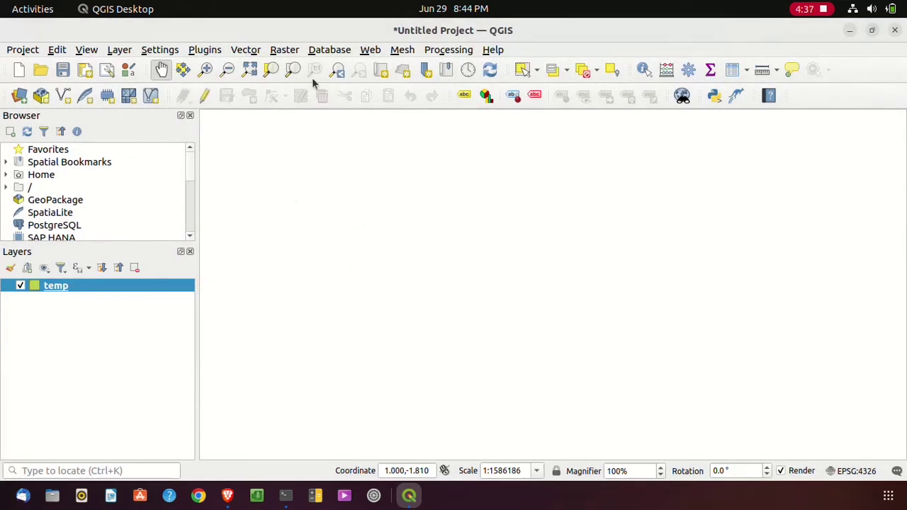
With editing on, digitize a six-vertex polygon across the map center and accept its attributes.
{"action": "left_click", "coordinate": [204, 95]}
{"action": "left_click", "coordinate": [249, 95]}
{"action": "left_click", "coordinate": [341, 228]}
{"action": "left_click", "coordinate": [548, 168]}
{"action": "left_click", "coordinate": [715, 262]}
{"action": "left_click", "coordinate": [588, 395]}
{"action": "left_click", "coordinate": [353, 401]}
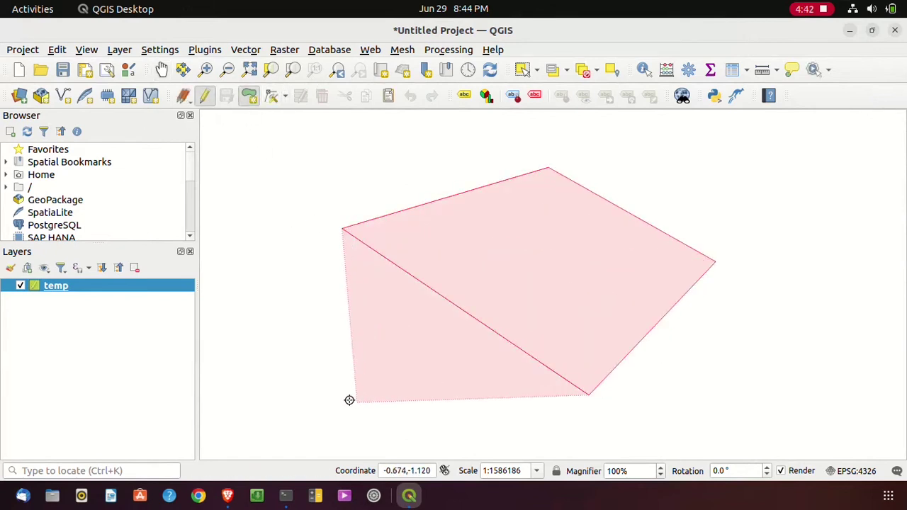
{"action": "left_click", "coordinate": [266, 275]}
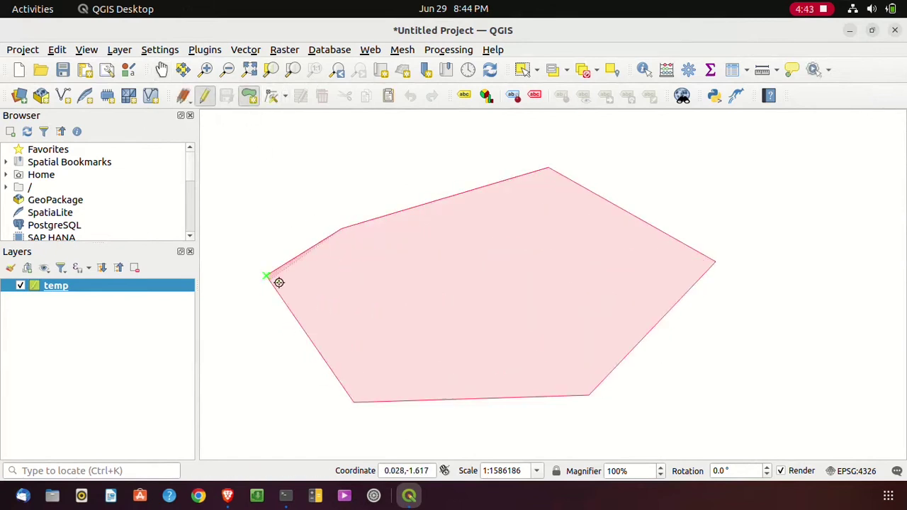
{"action": "right_click", "coordinate": [266, 238]}
{"action": "left_click", "coordinate": [543, 265]}
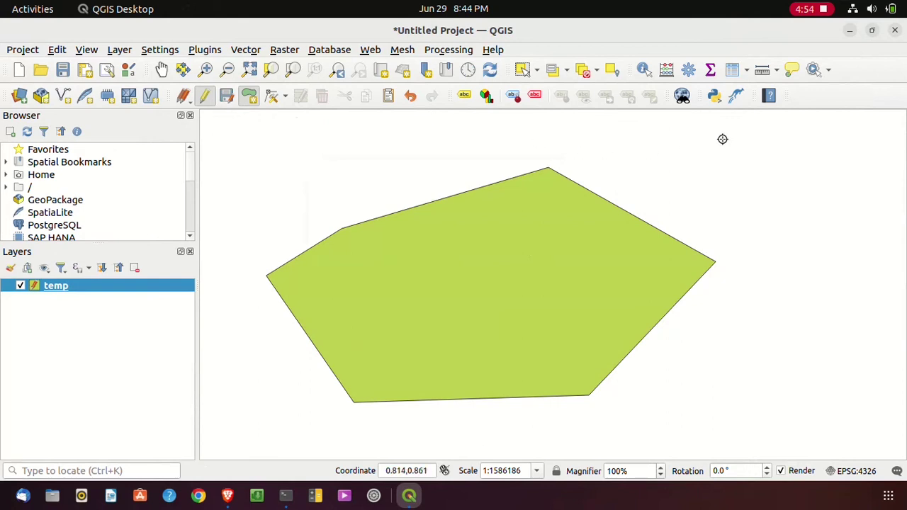
Split the polygon in two with the Advanced Digitizing Split Features tool, then save and stop editing.
{"action": "right_click", "coordinate": [805, 104]}
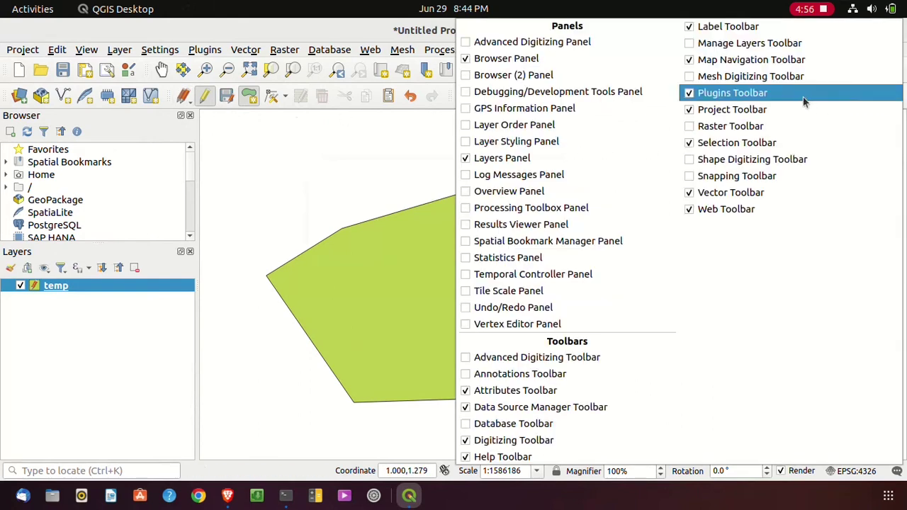
{"action": "left_click", "coordinate": [496, 373]}
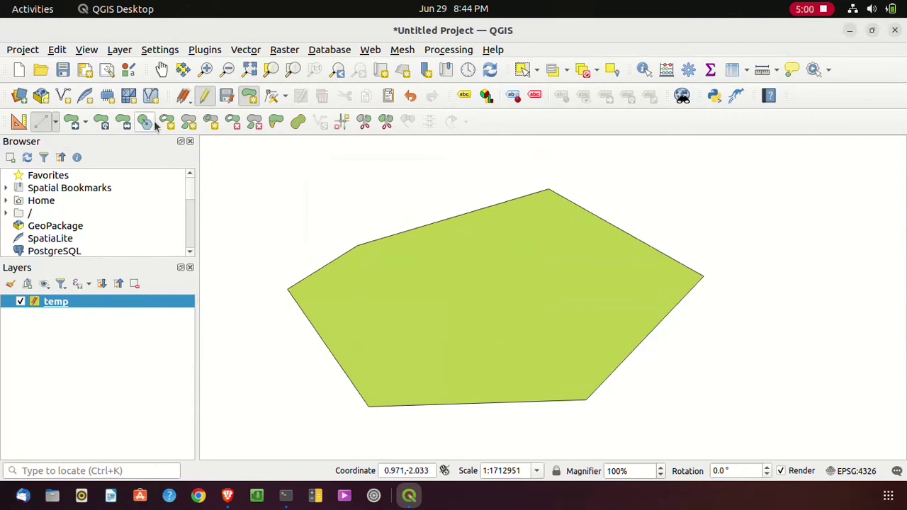
{"action": "left_click", "coordinate": [368, 128]}
{"action": "left_click", "coordinate": [405, 188]}
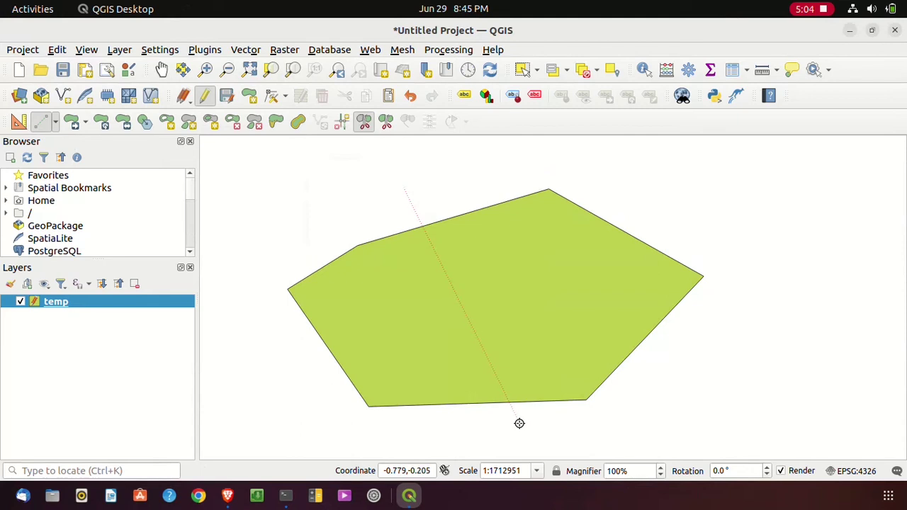
{"action": "left_click", "coordinate": [520, 423]}
{"action": "right_click", "coordinate": [520, 423]}
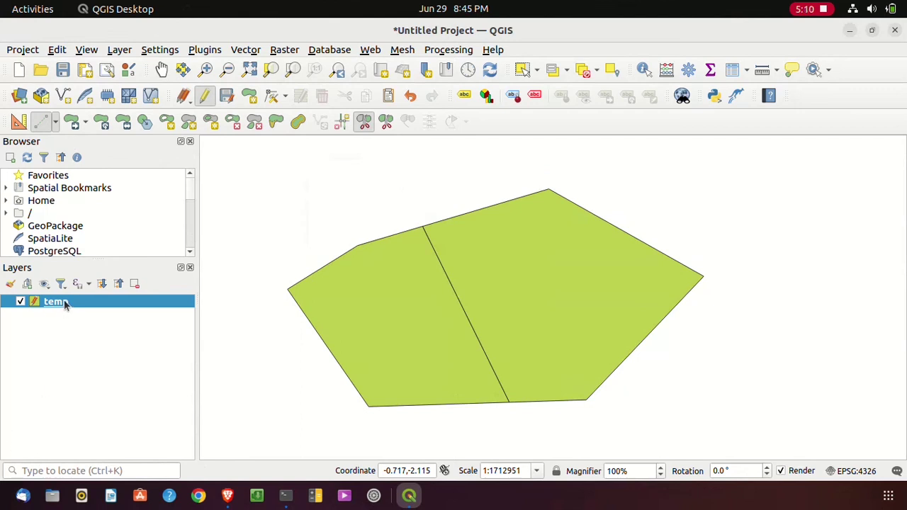
{"action": "left_click", "coordinate": [227, 96]}
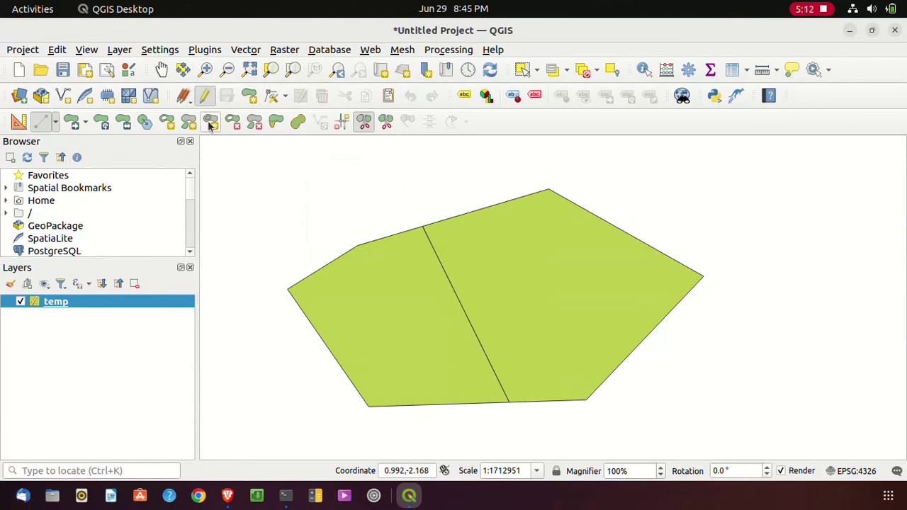
{"action": "left_click", "coordinate": [204, 95]}
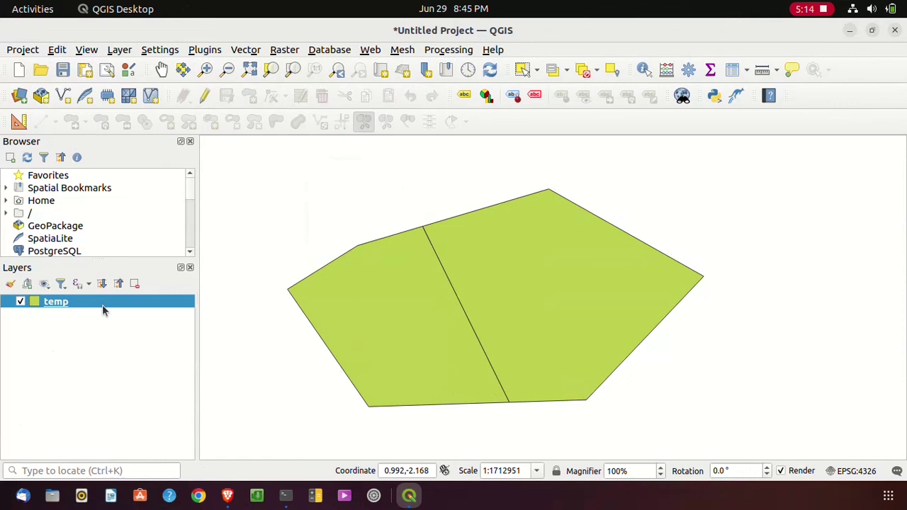